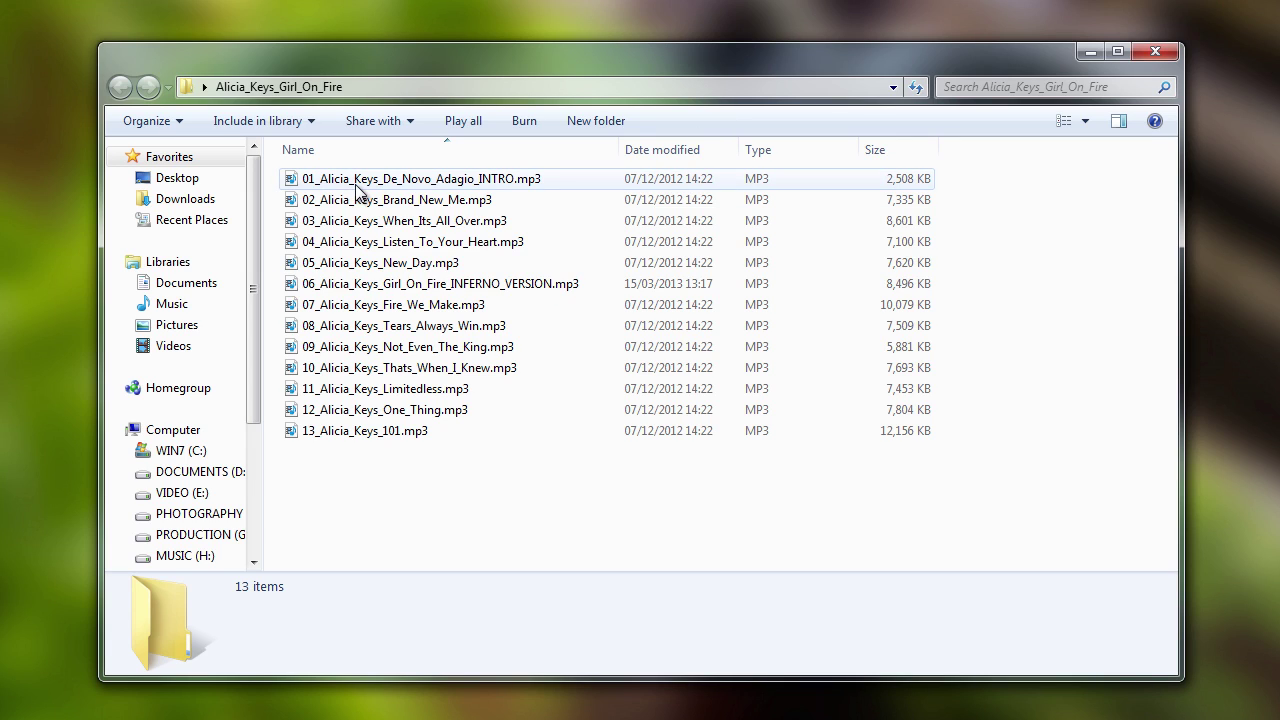
Inspect the album tracks' tags, including the Girl On Fire Inferno track's featured artist
{"action": "left_click", "coordinate": [357, 180]}
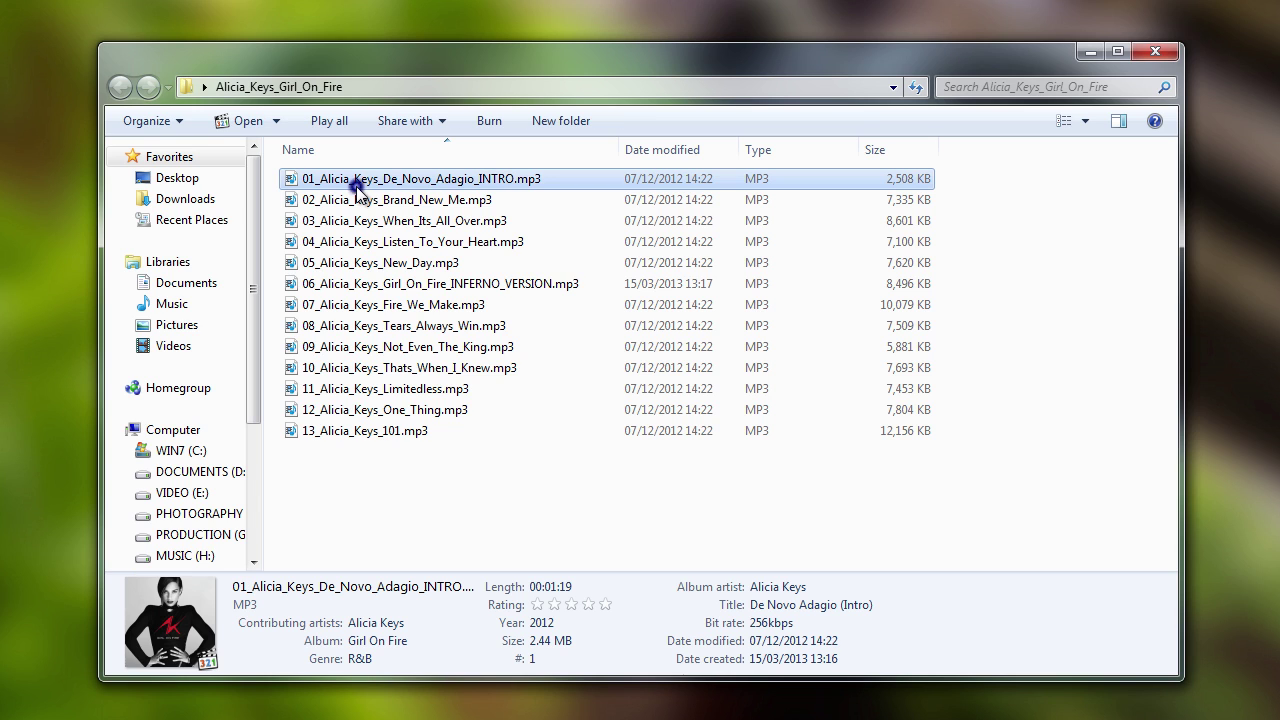
{"action": "left_click", "coordinate": [337, 432]}
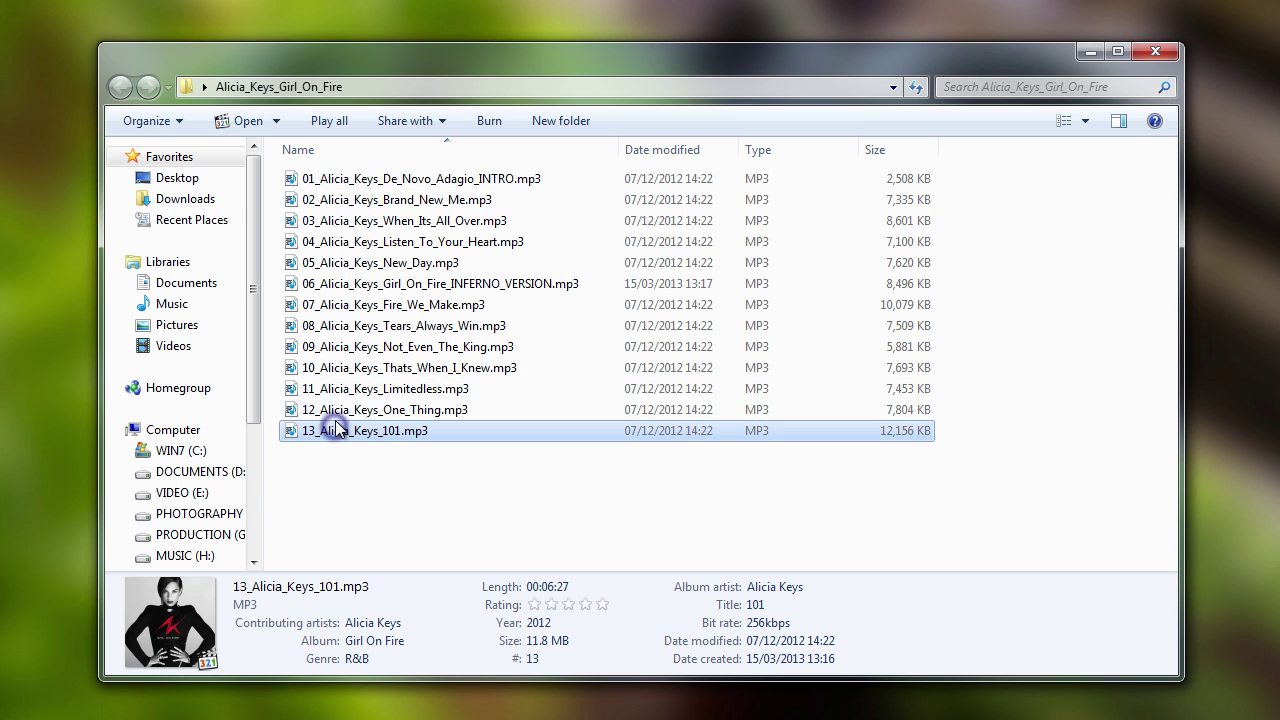
{"action": "left_click", "coordinate": [390, 180]}
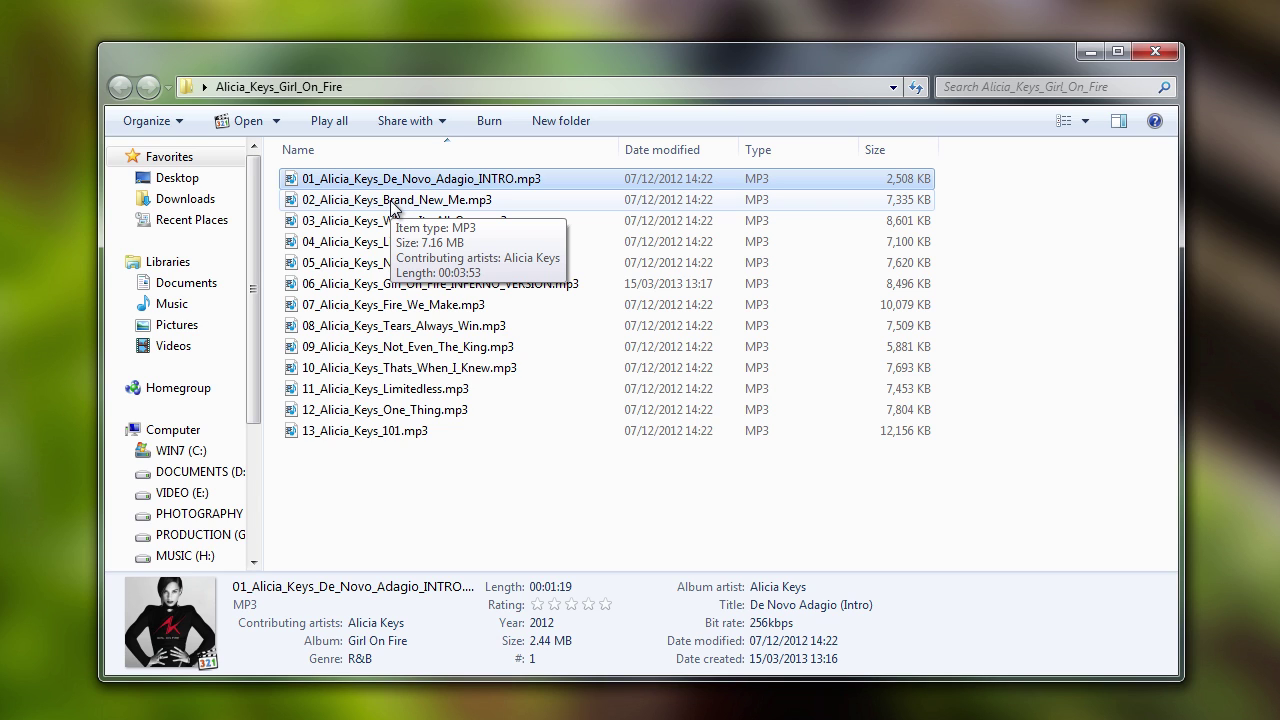
{"action": "left_click", "coordinate": [390, 200]}
{"action": "left_click", "coordinate": [380, 302]}
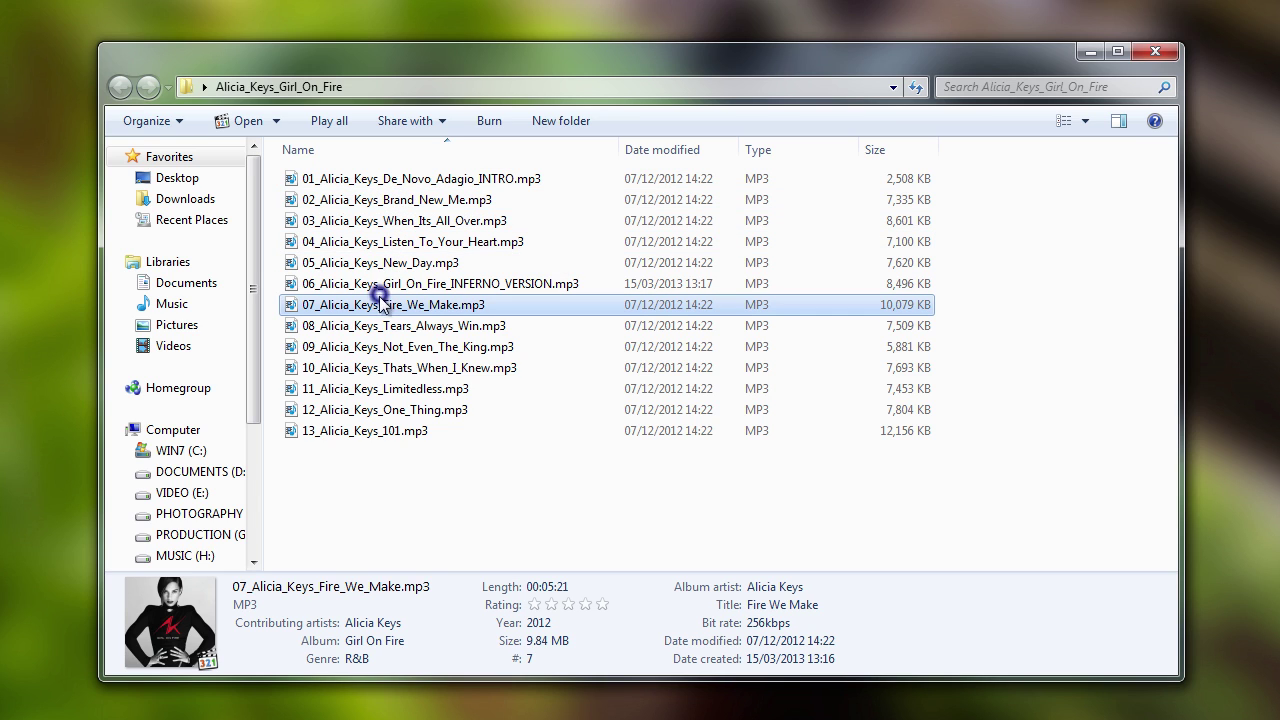
{"action": "left_click", "coordinate": [384, 367]}
{"action": "left_click", "coordinate": [391, 261]}
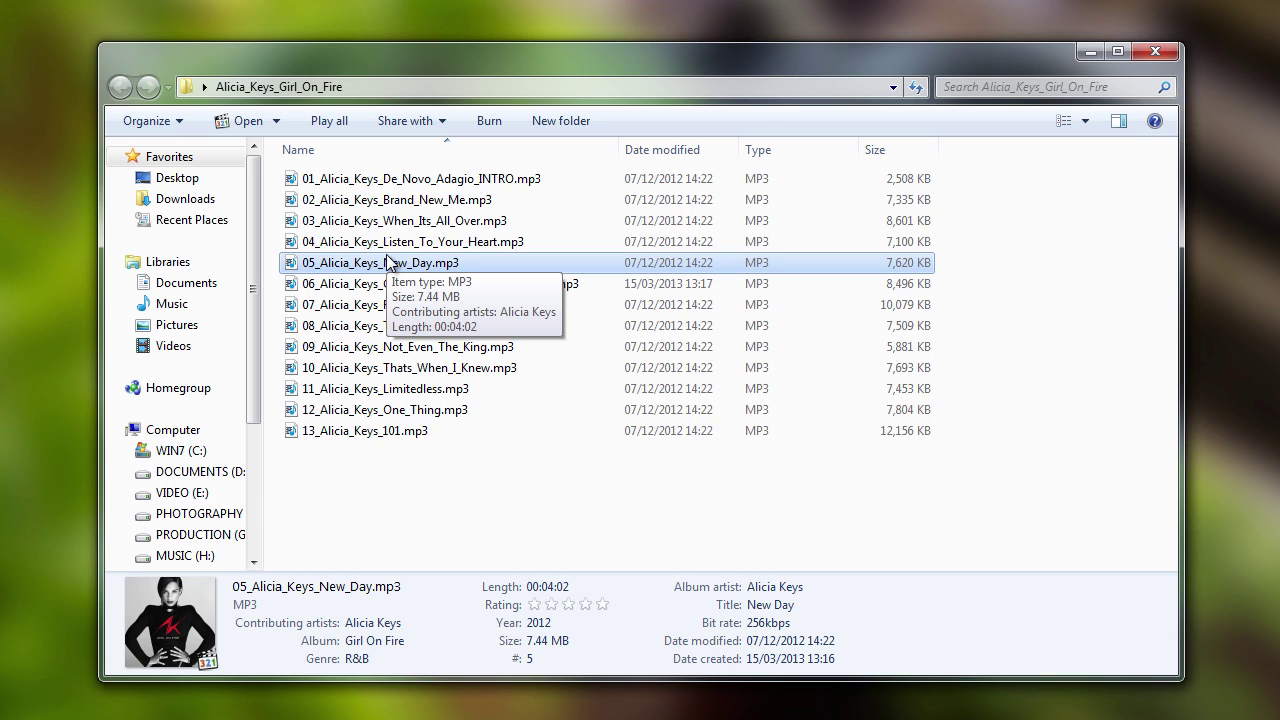
{"action": "left_click", "coordinate": [362, 368]}
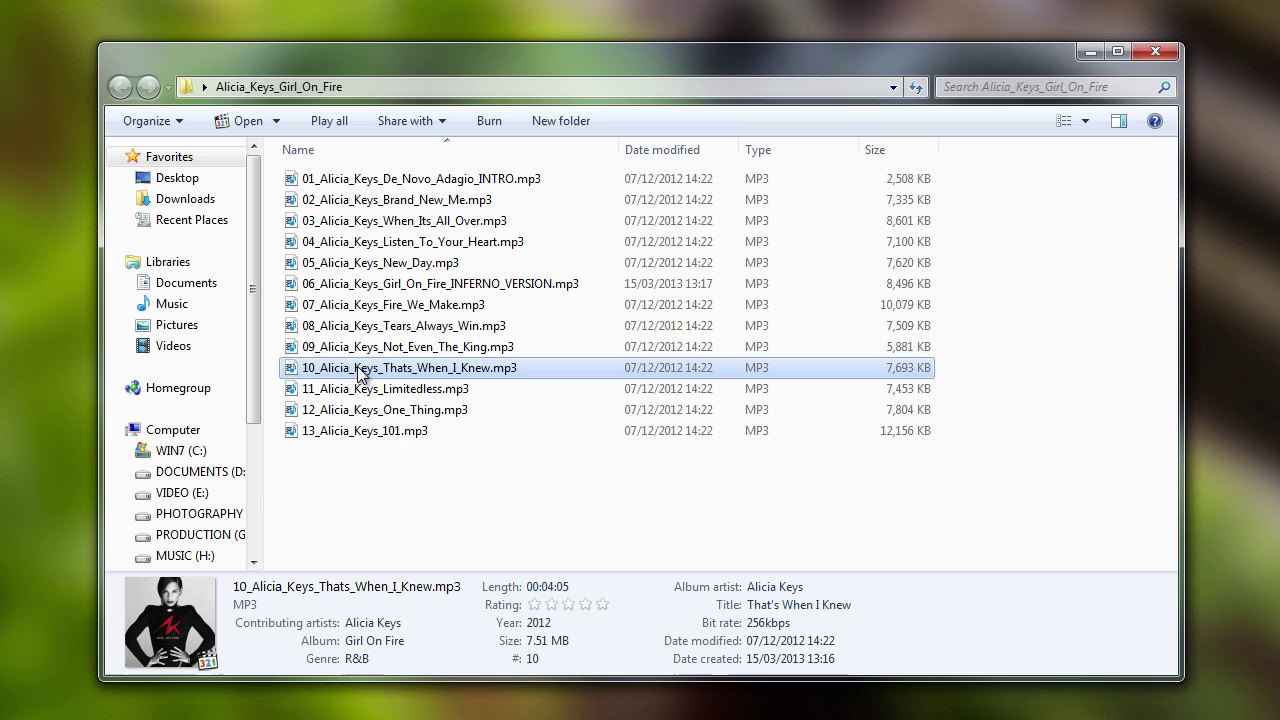
{"action": "left_click", "coordinate": [405, 285]}
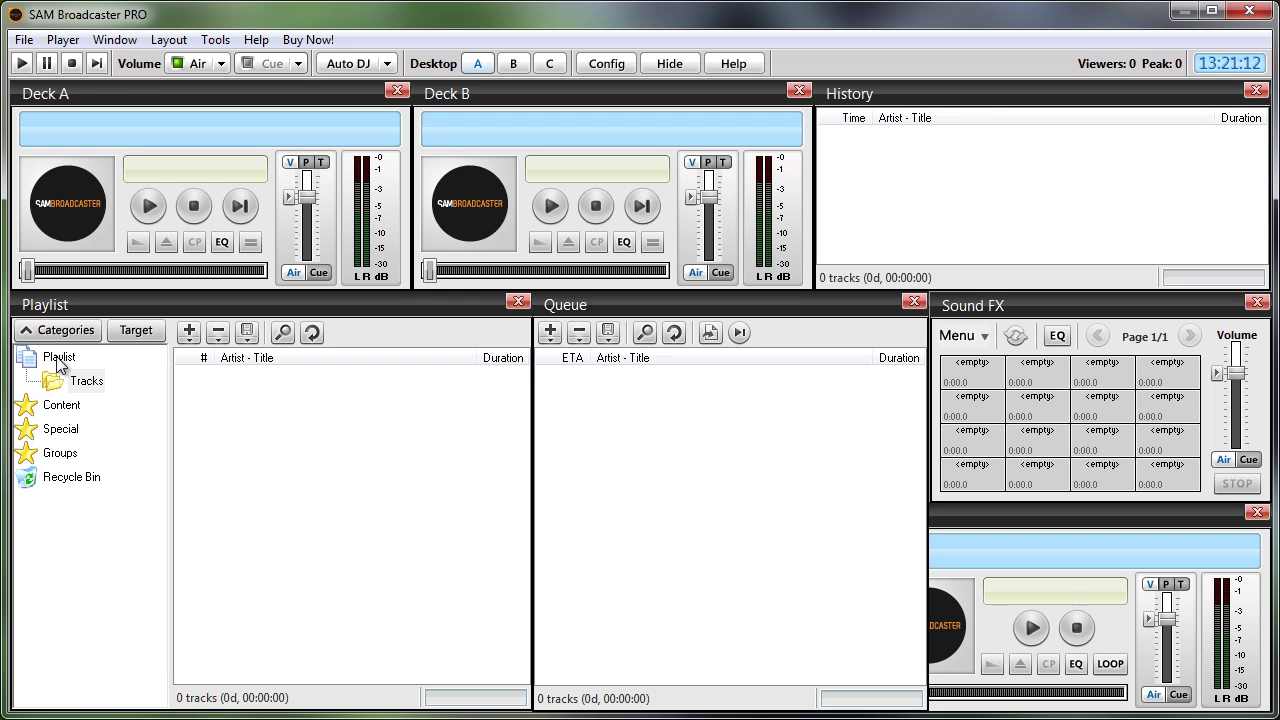
Add the Alicia_Keys_Girl_On_Fire folder to the Tracks playlist and review the added tracks
{"action": "left_click", "coordinate": [70, 378]}
{"action": "left_click", "coordinate": [218, 390]}
{"action": "left_click", "coordinate": [189, 333]}
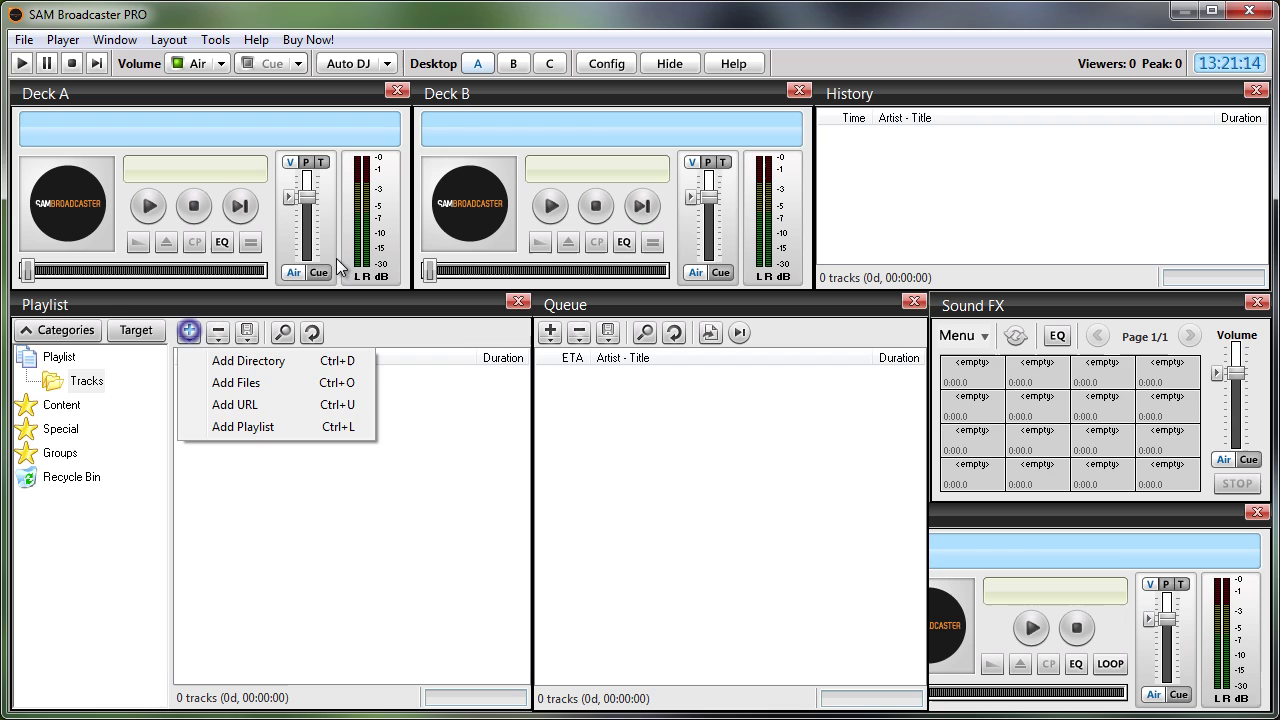
{"action": "left_click", "coordinate": [247, 362]}
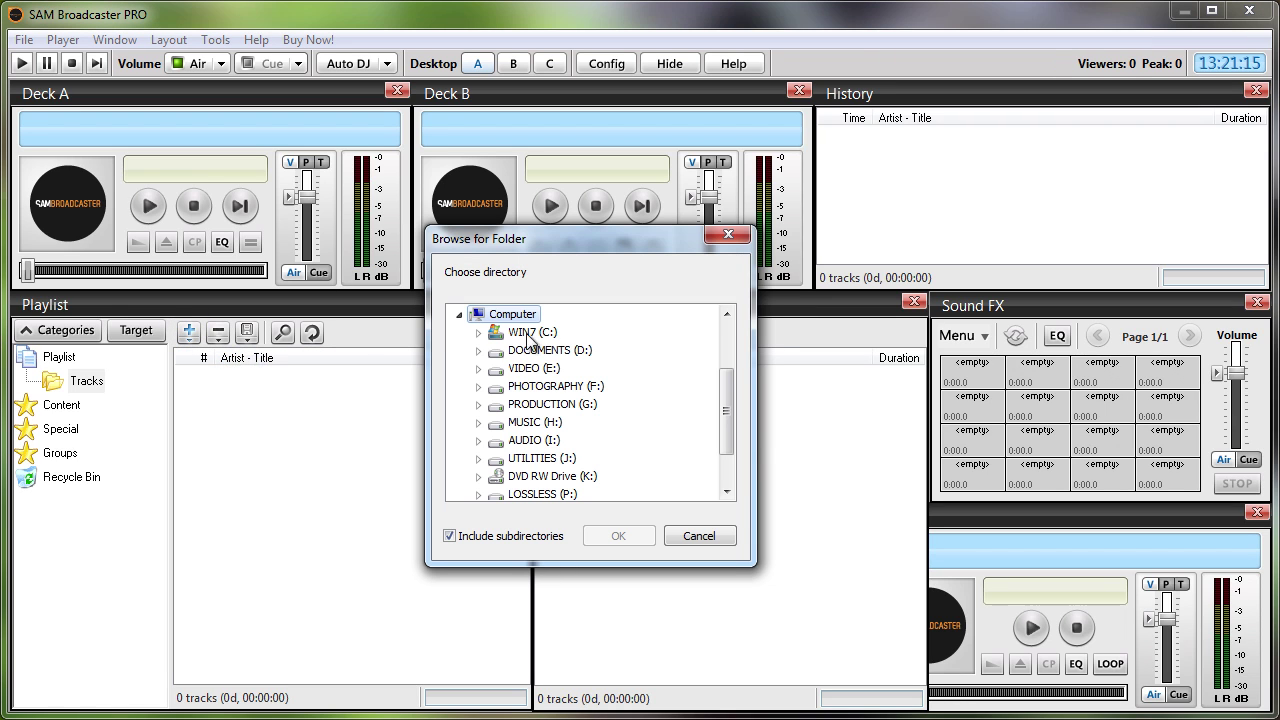
{"action": "left_click_drag", "start_coordinate": [725, 410], "coordinate": [713, 452]}
{"action": "left_click", "coordinate": [552, 460]}
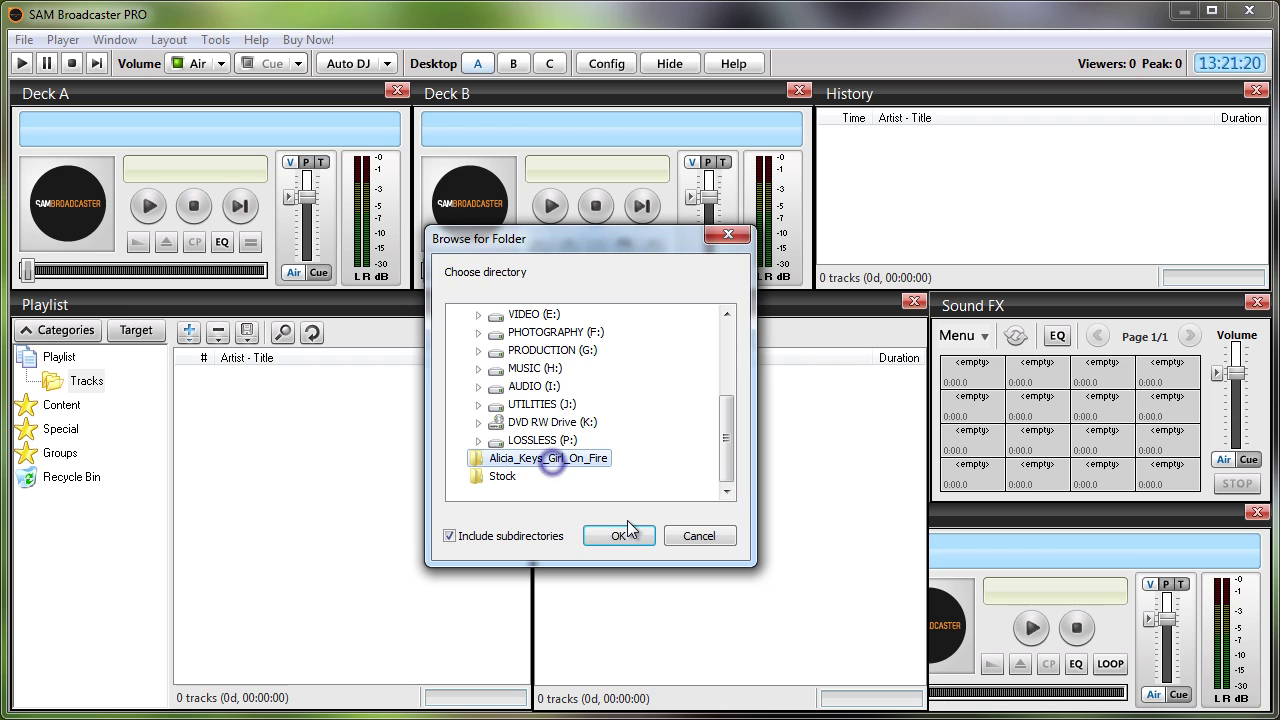
{"action": "left_click", "coordinate": [618, 535]}
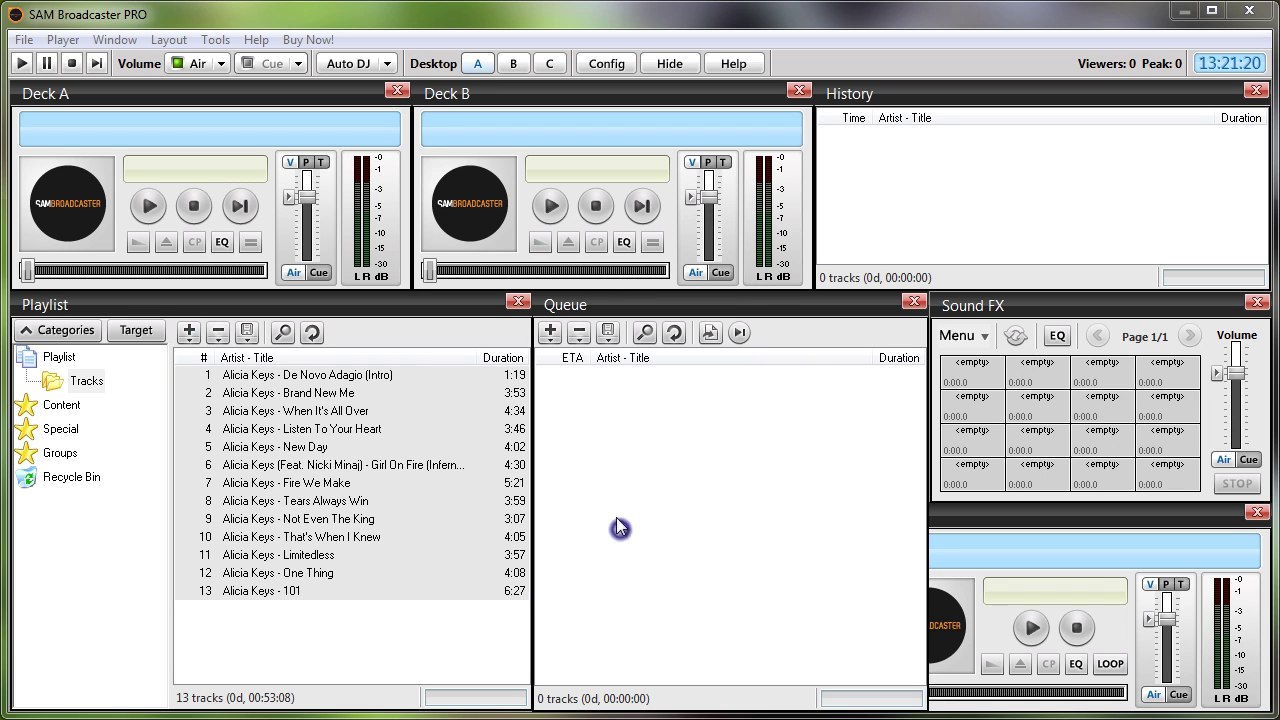
{"action": "left_click", "coordinate": [272, 483]}
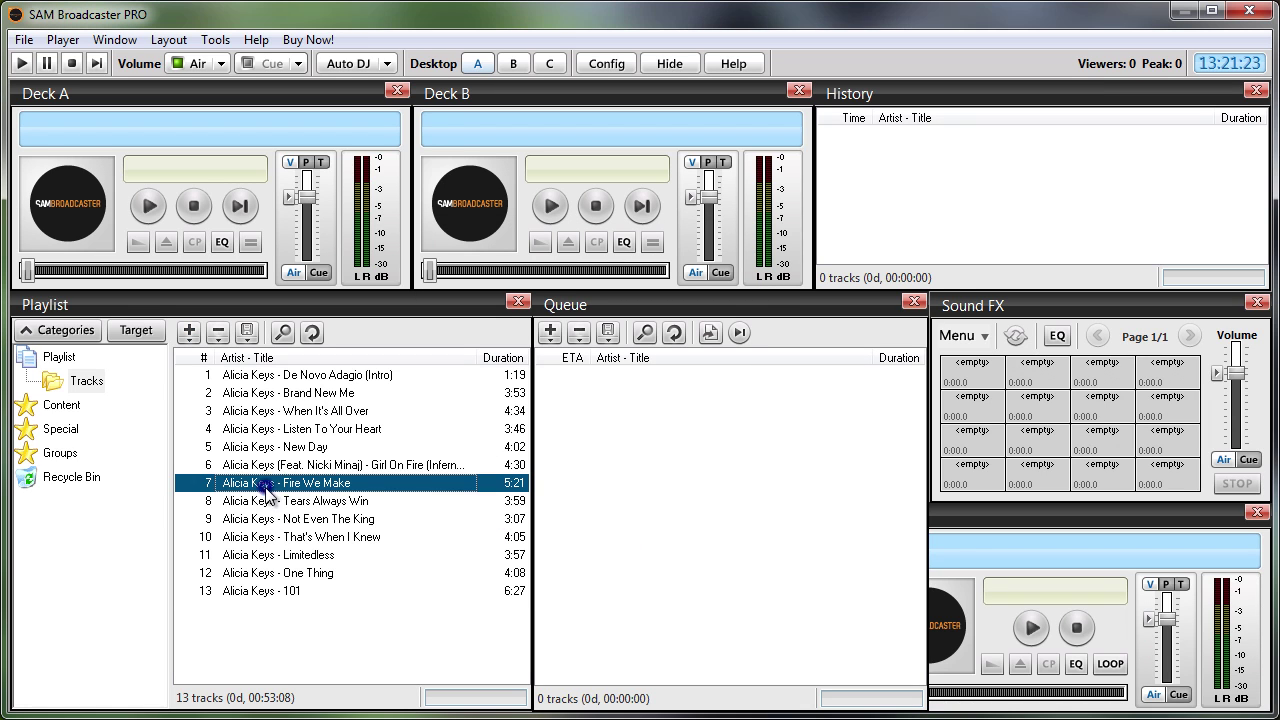
{"action": "left_click", "coordinate": [302, 378]}
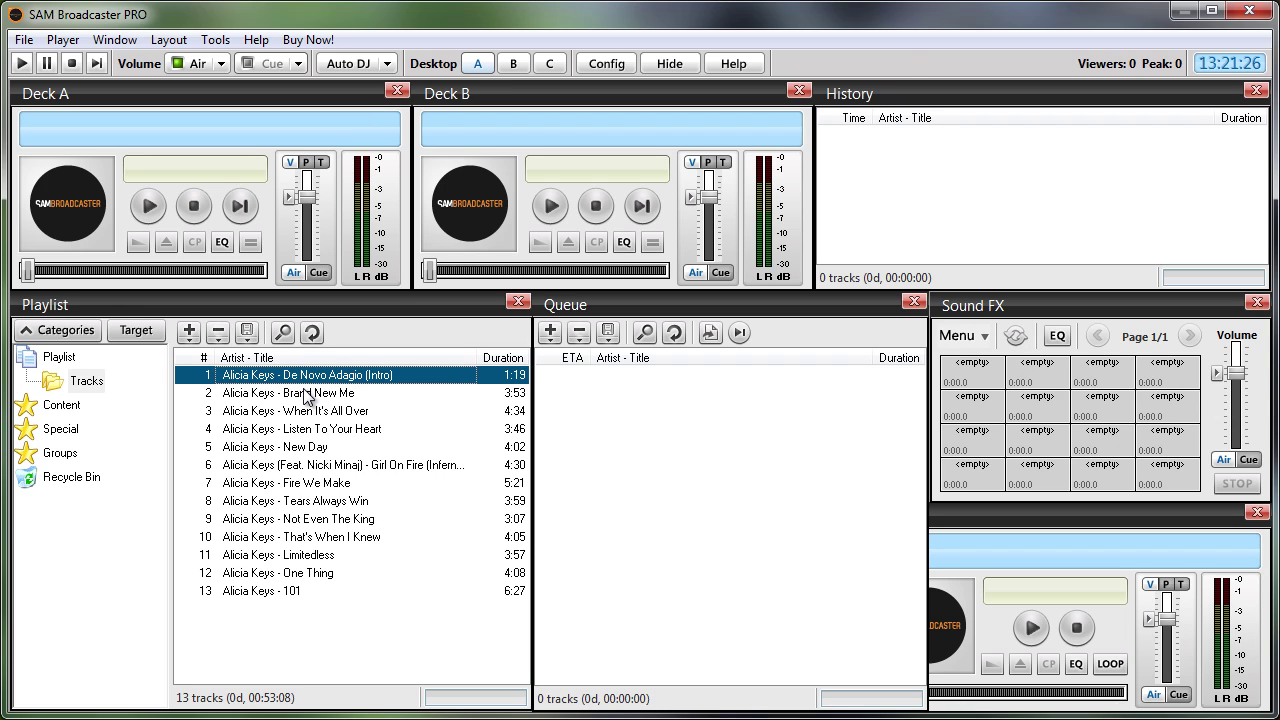
{"action": "left_click", "coordinate": [292, 467]}
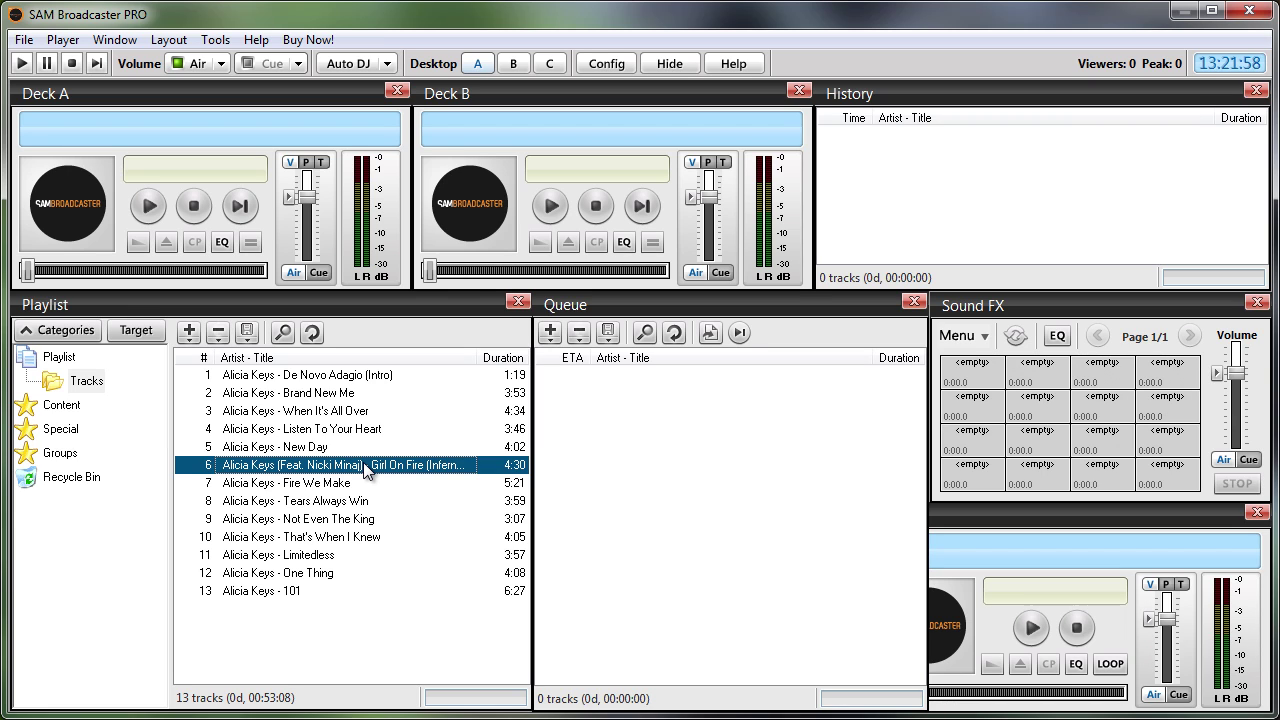
Review the Song information for track 6, Girl On Fire Inferno, and cancel without changes
{"action": "right_click", "coordinate": [338, 460]}
{"action": "left_click", "coordinate": [400, 716]}
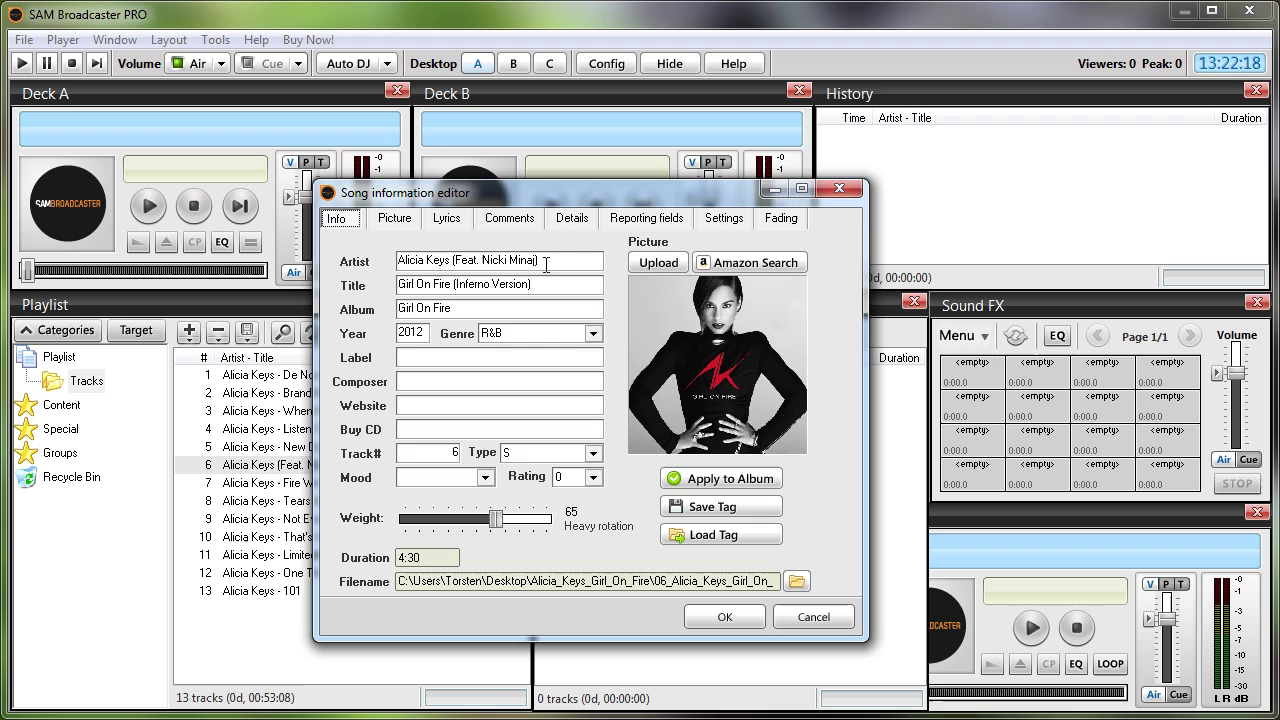
{"action": "left_click", "coordinate": [812, 619]}
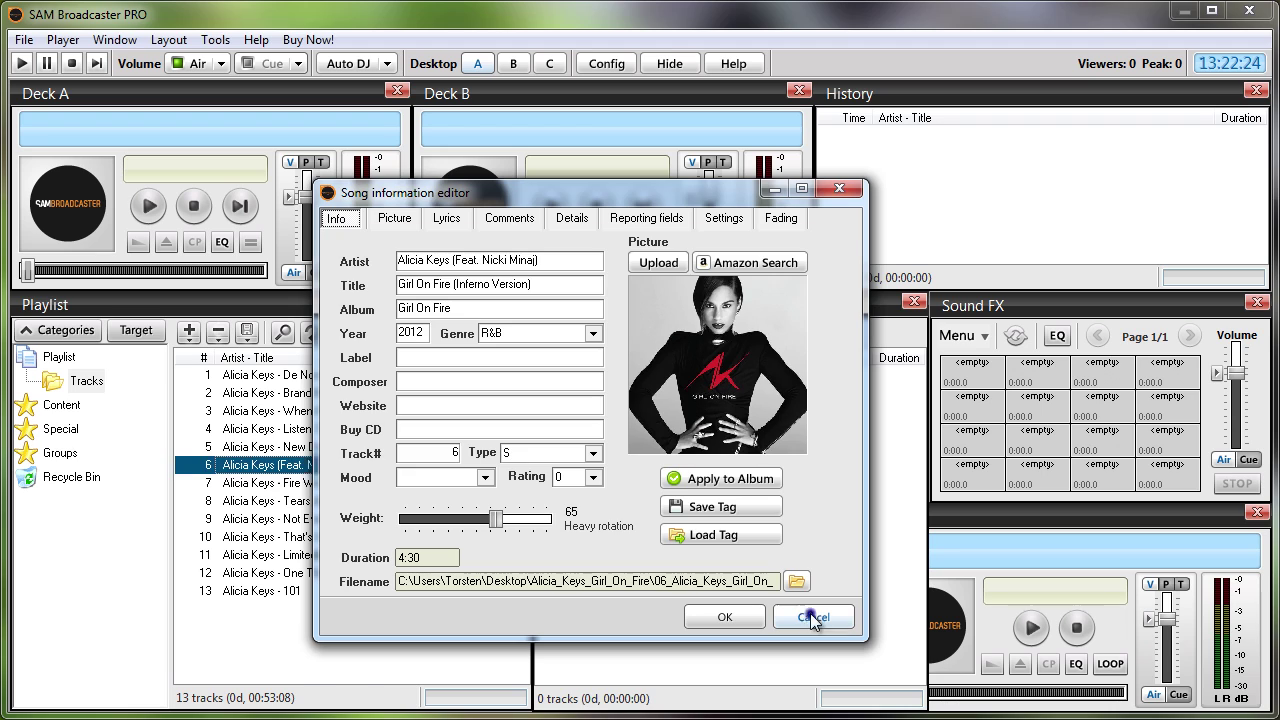
Review the Playlist Rotation Rules (60, 120, 240, 240 minutes) in Configuration, then cancel
{"action": "left_click", "coordinate": [618, 68]}
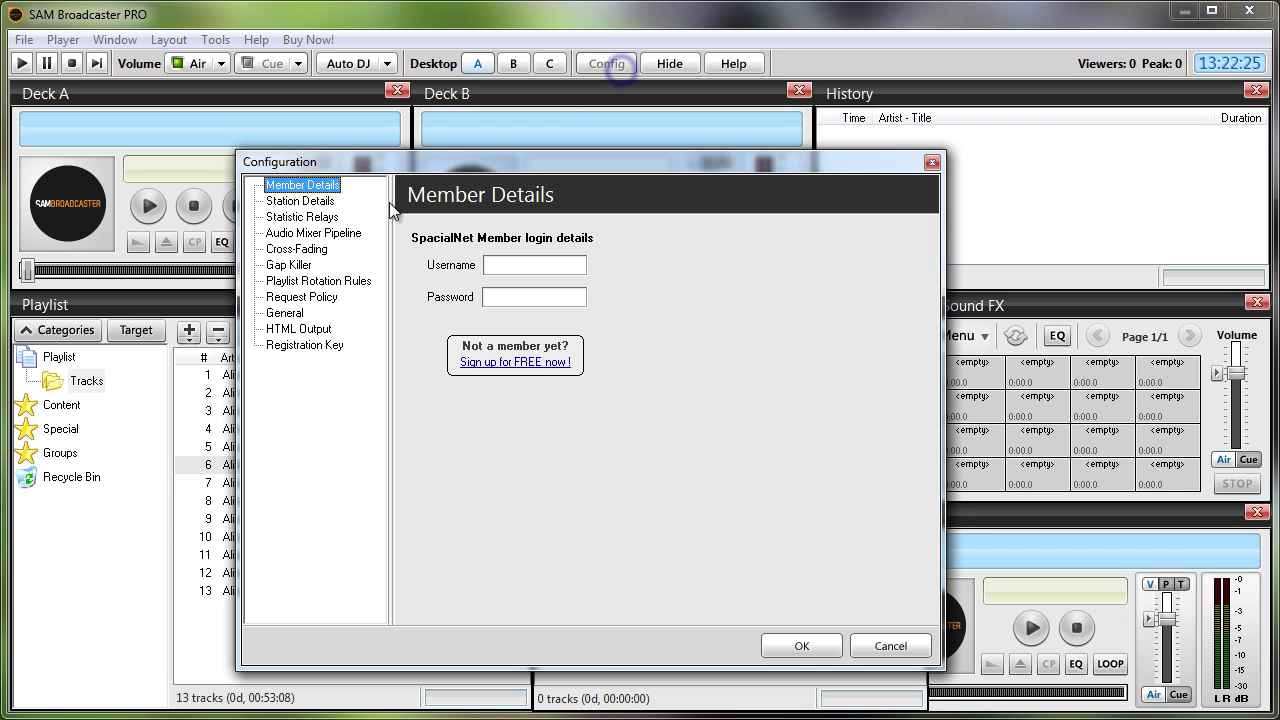
{"action": "left_click", "coordinate": [310, 281]}
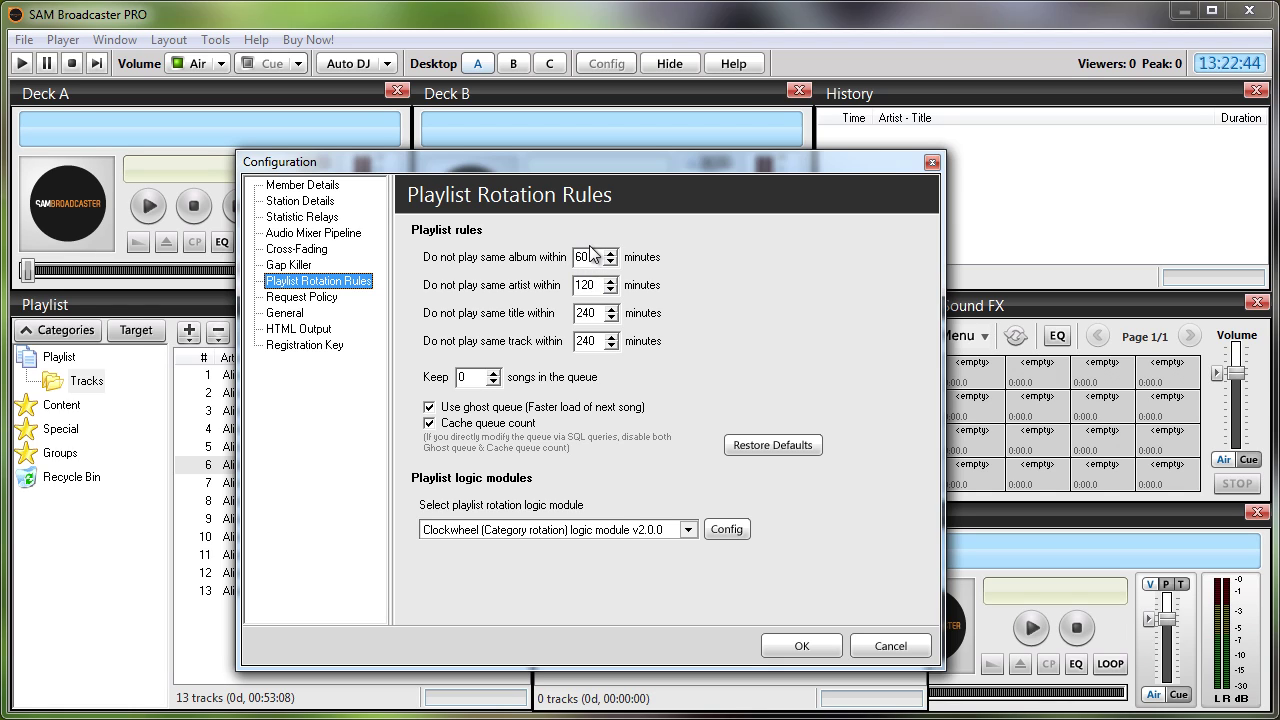
{"action": "left_click", "coordinate": [890, 645]}
Select track 6, Girl On Fire, and hide the SAM Broadcaster window
{"action": "left_click", "coordinate": [285, 447]}
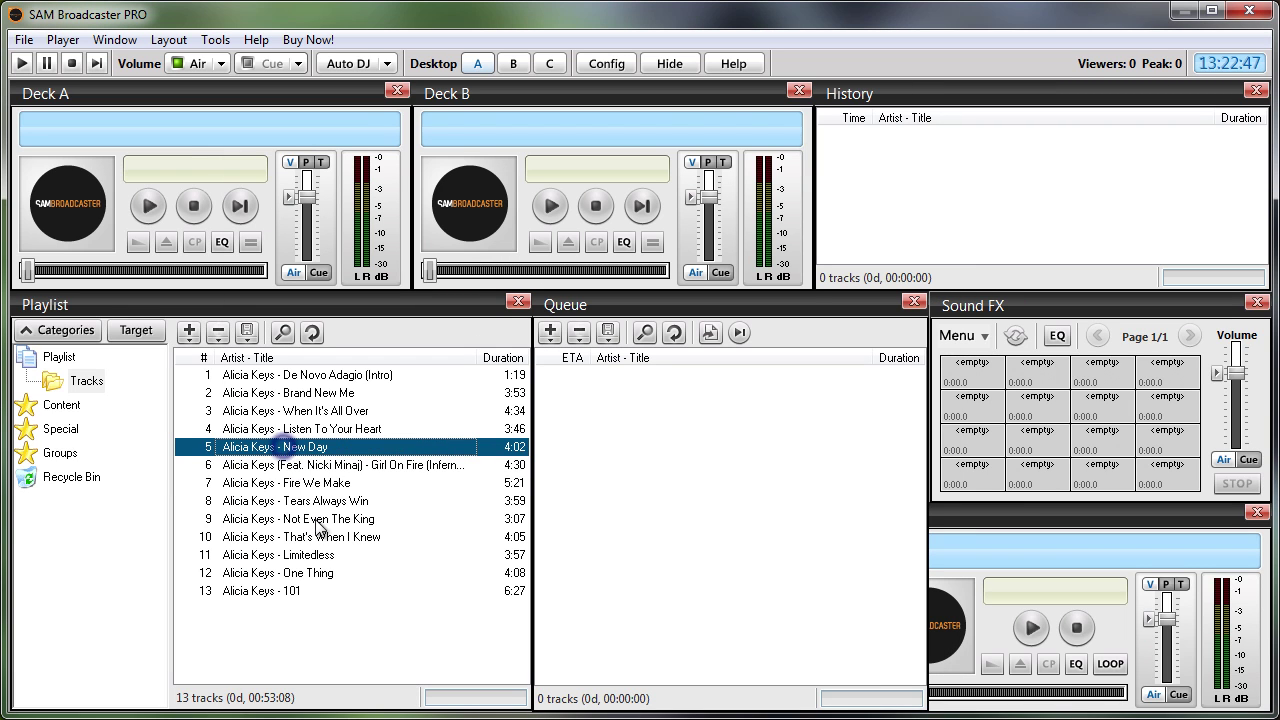
{"action": "left_click", "coordinate": [318, 465]}
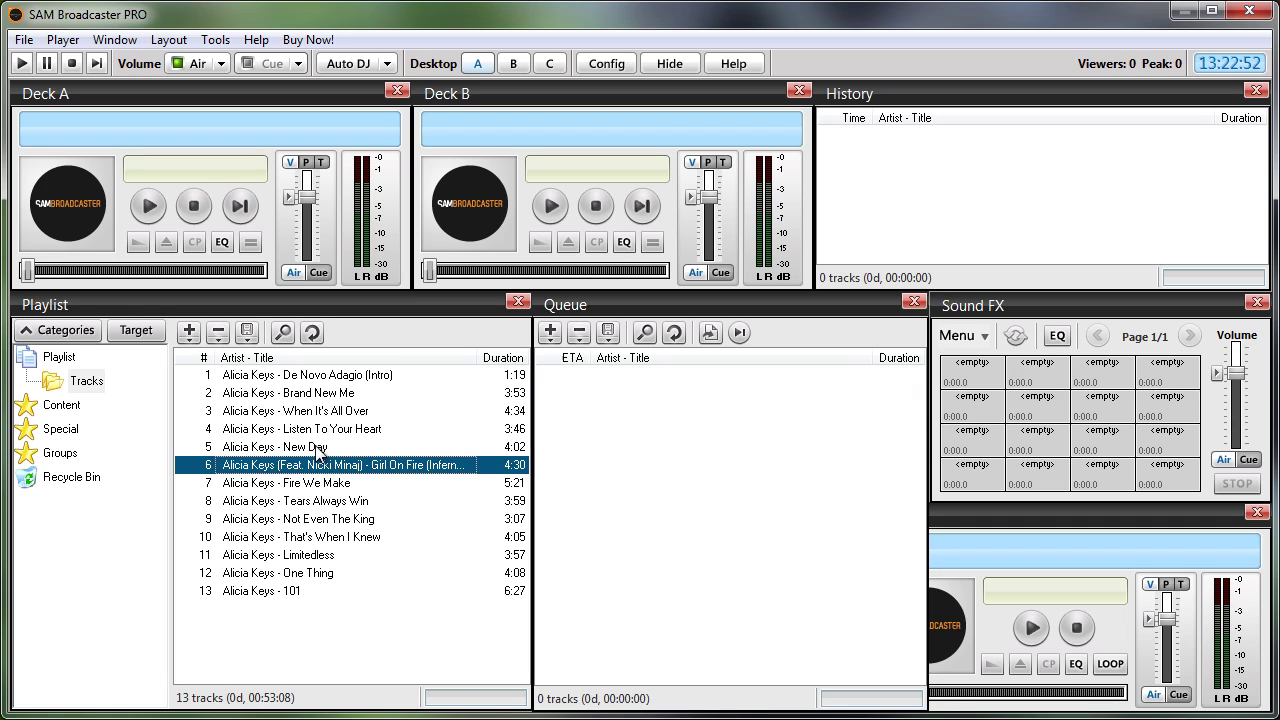
{"action": "left_click", "coordinate": [669, 66]}
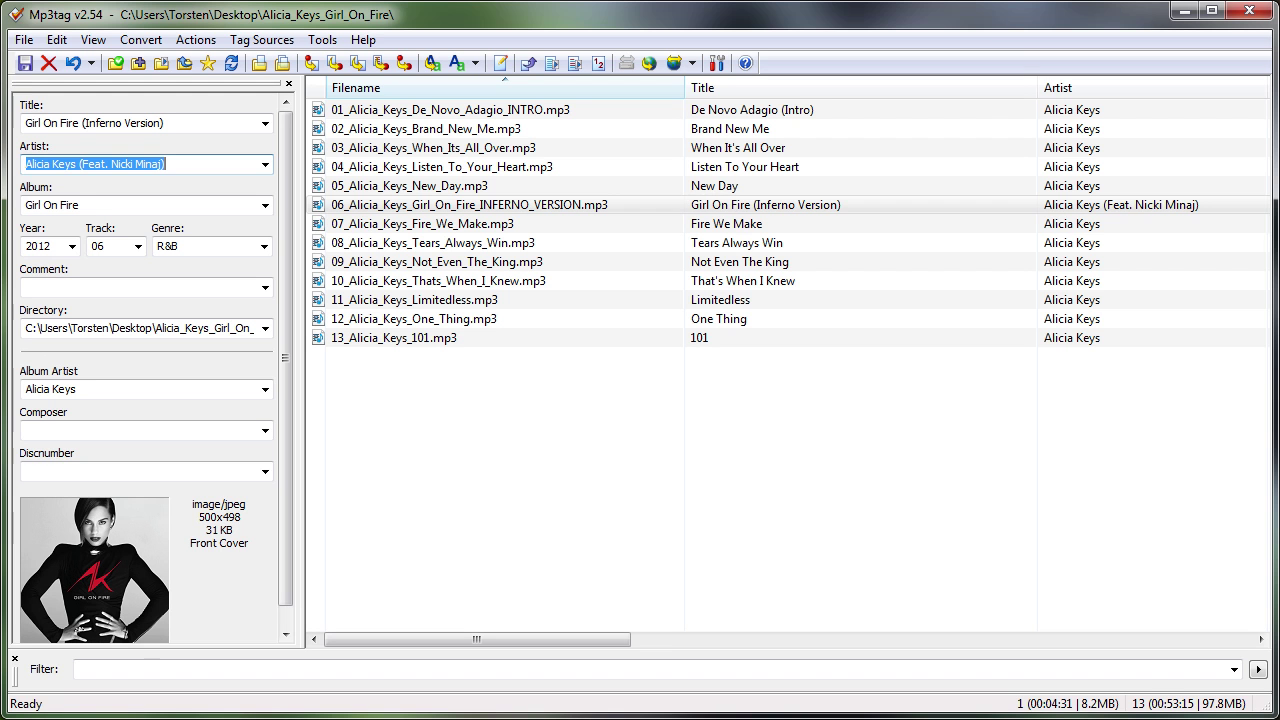
Remove ' (Feat. Nicki Minaj)' from track 06's artist, leaving Alicia Keys, and save
{"action": "left_click", "coordinate": [440, 243]}
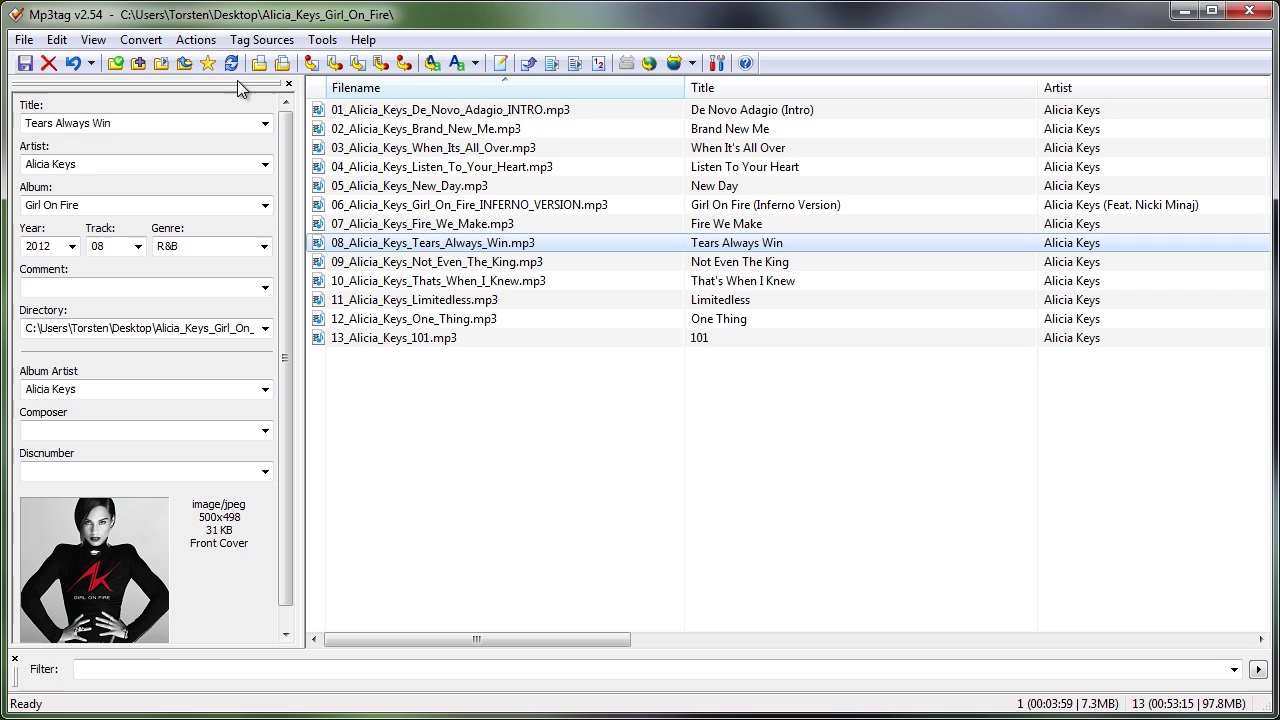
{"action": "left_click", "coordinate": [420, 204]}
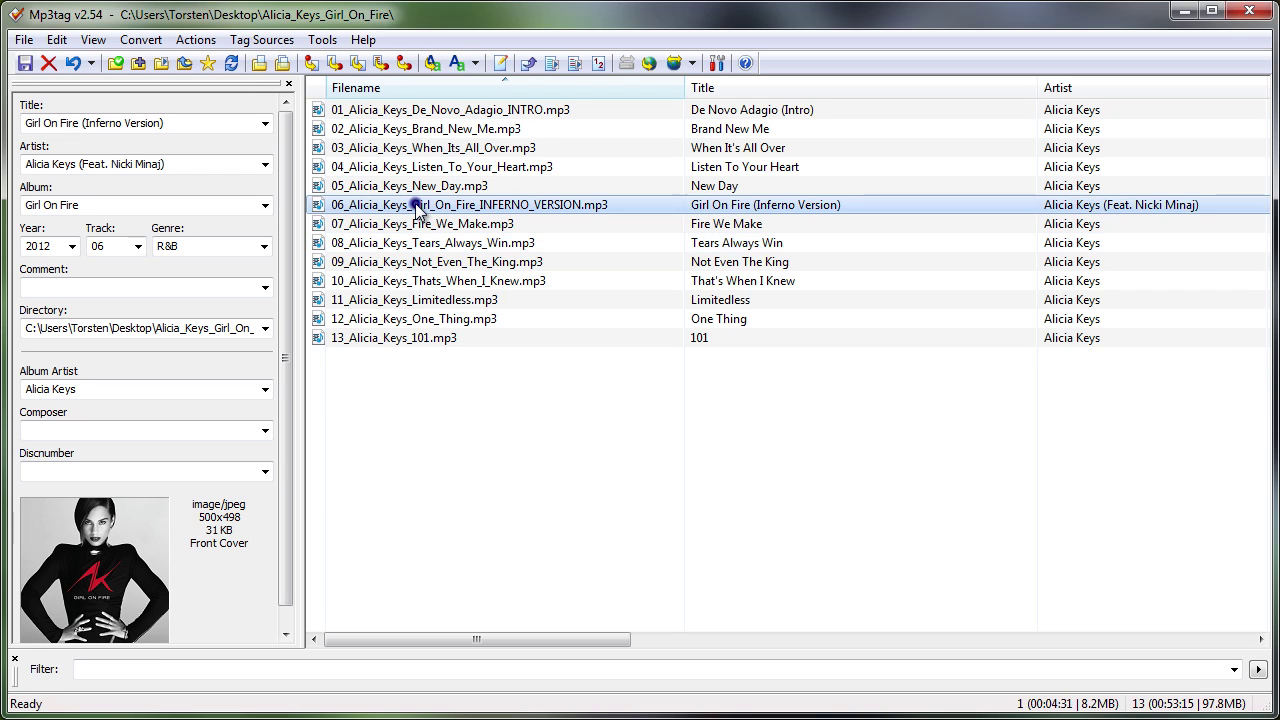
{"action": "left_click", "coordinate": [191, 164]}
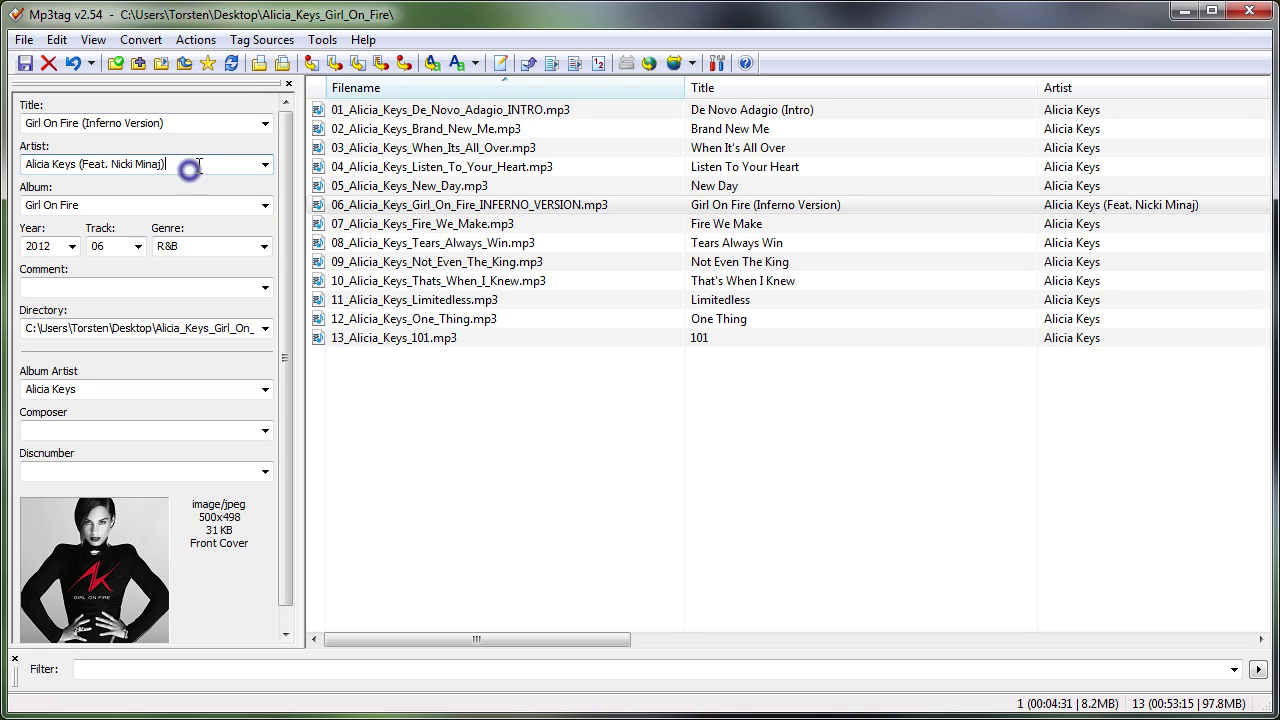
{"action": "key", "text": "BackSpace"}
{"action": "key", "text": "BackSpace"}
{"action": "key", "text": "BackSpace"}
{"action": "key", "text": "BackSpace"}
{"action": "key", "text": "BackSpace"}
{"action": "key", "text": "BackSpace"}
{"action": "key", "text": "BackSpace"}
{"action": "key", "text": "BackSpace"}
{"action": "key", "text": "BackSpace"}
{"action": "key", "text": "BackSpace"}
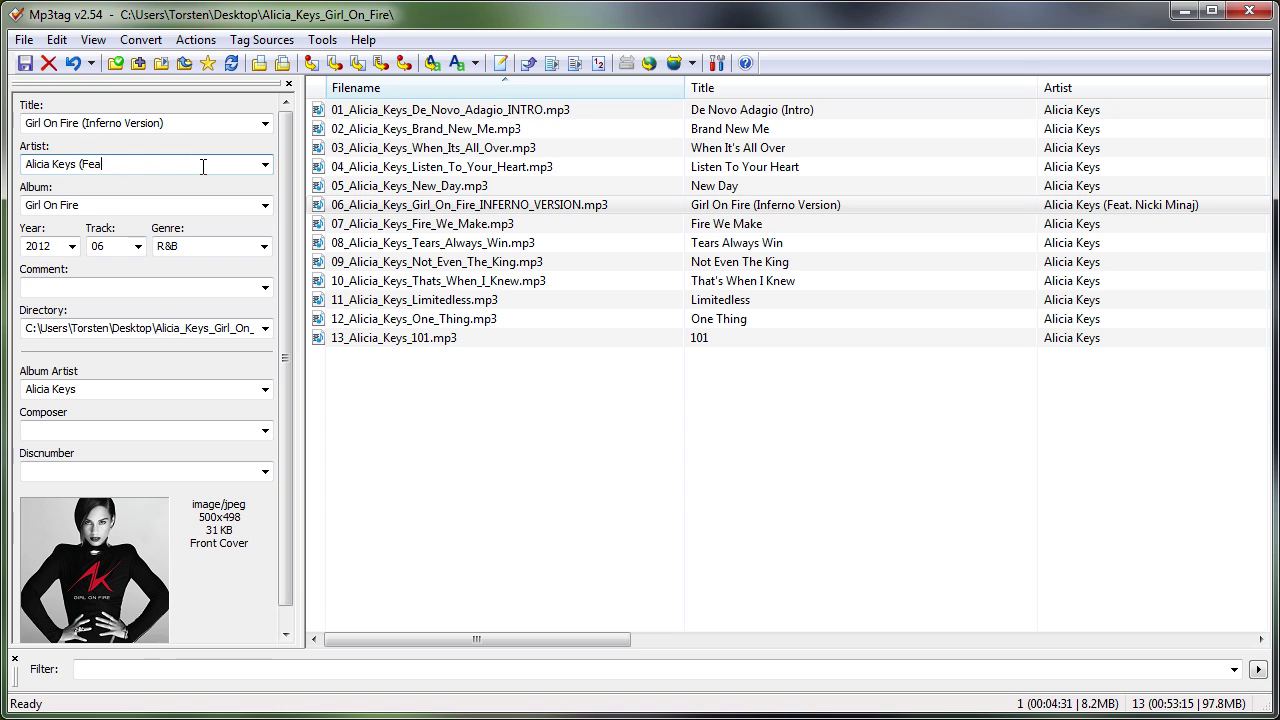
{"action": "left_click", "coordinate": [25, 63]}
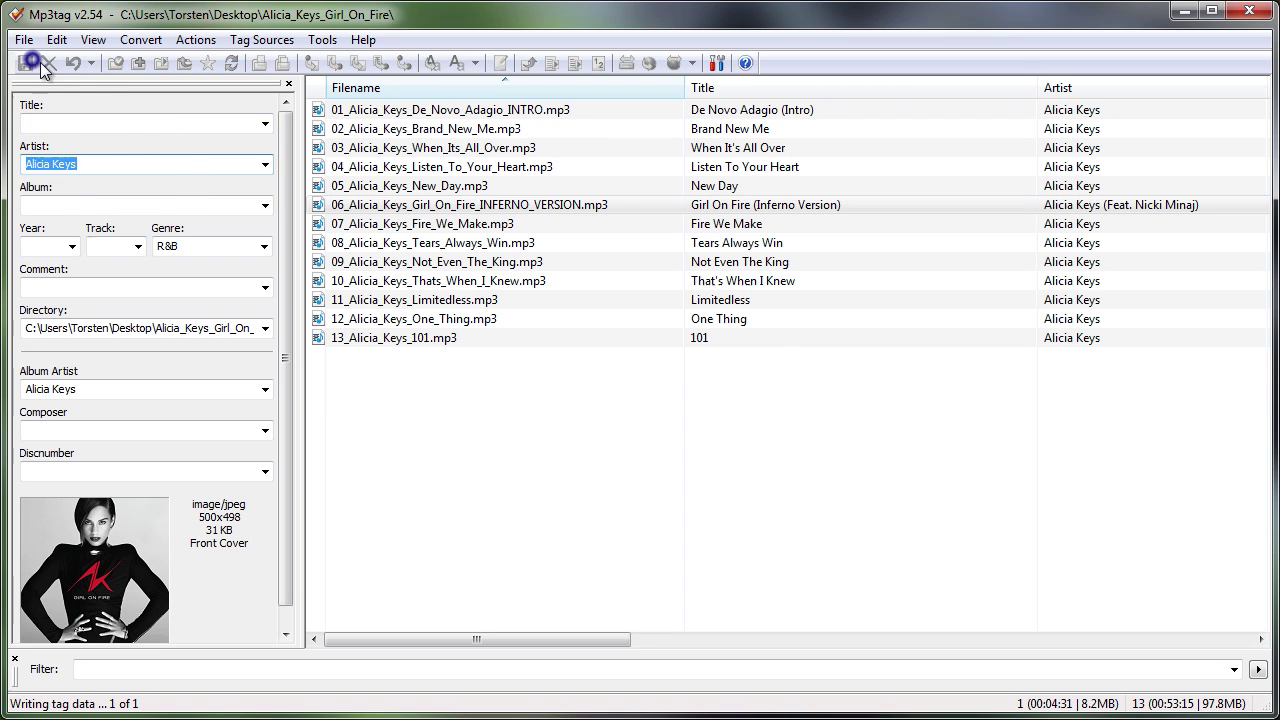
{"action": "left_click", "coordinate": [697, 413]}
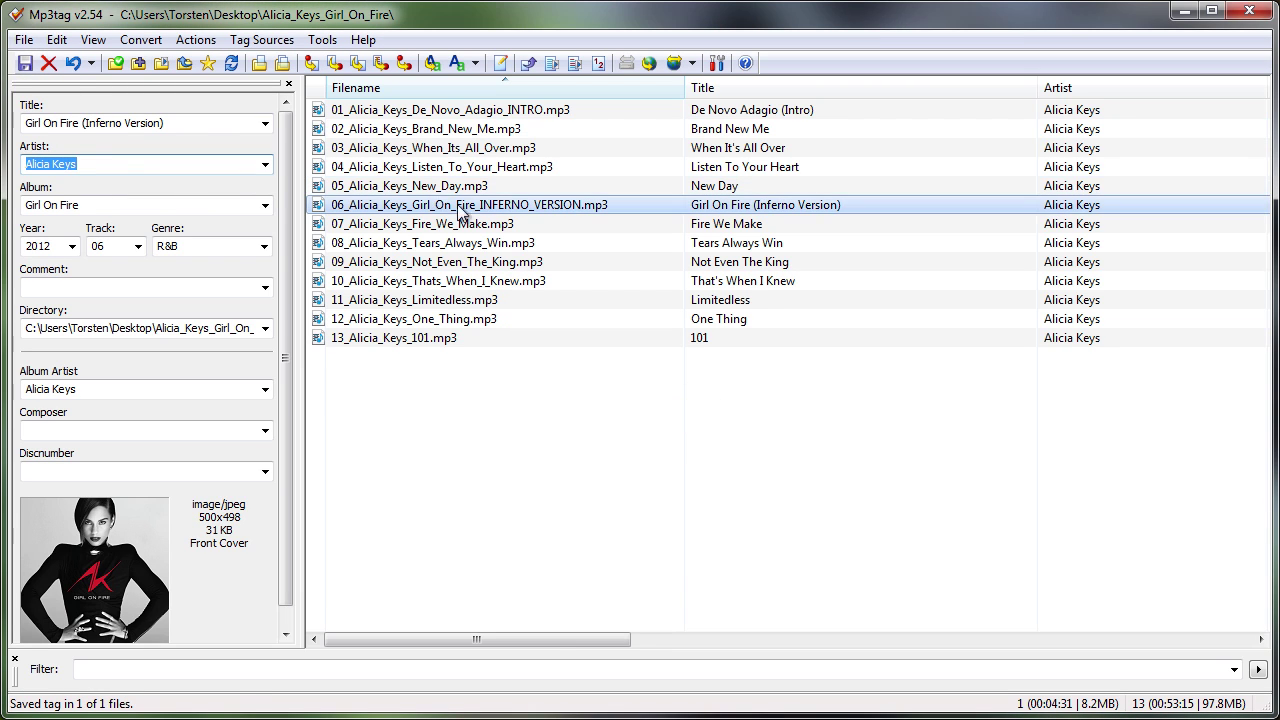
Append ' (Feat. Nicki Minaj)' to track 06's title in Mp3tag and save the tag
{"action": "left_click", "coordinate": [760, 203]}
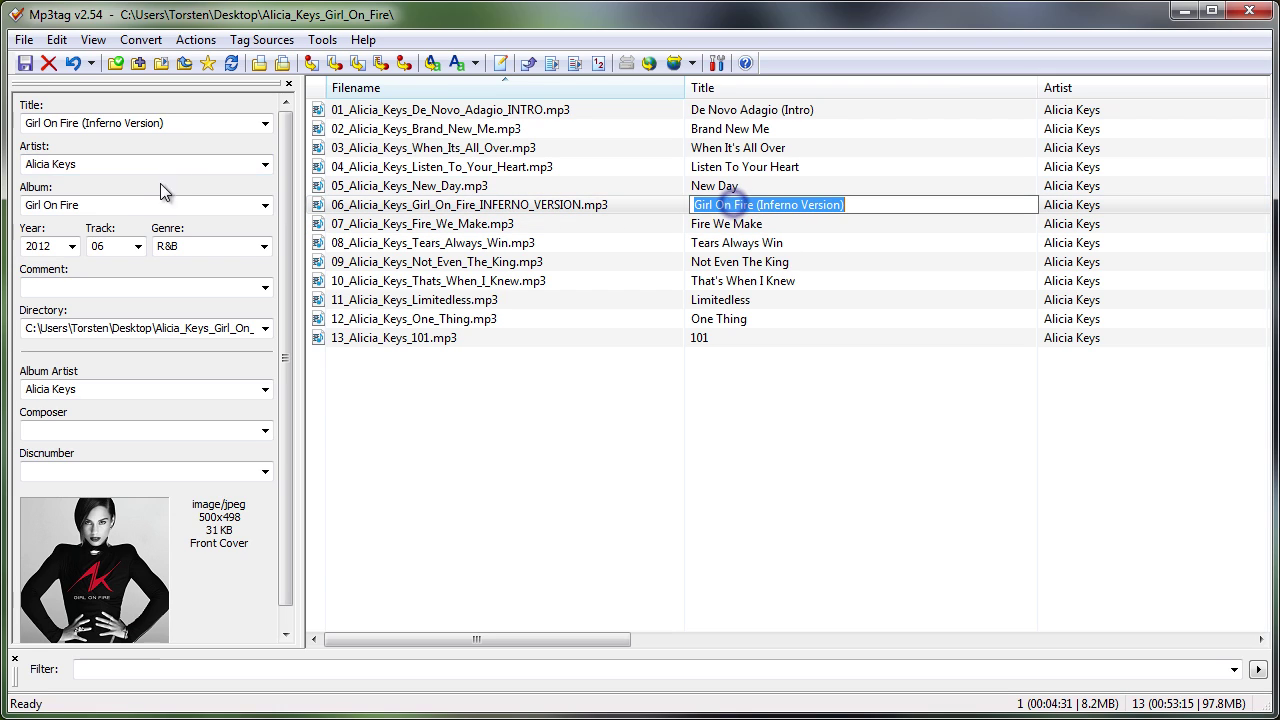
{"action": "left_click", "coordinate": [514, 183]}
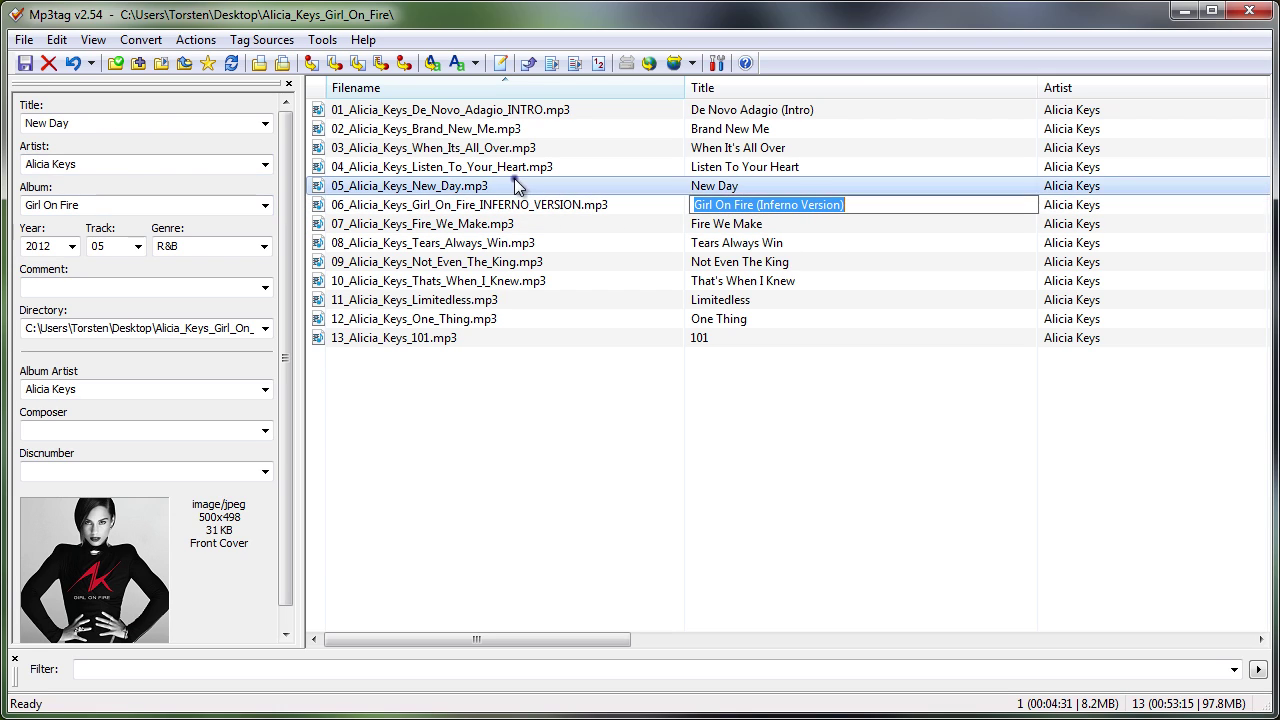
{"action": "left_click", "coordinate": [455, 204]}
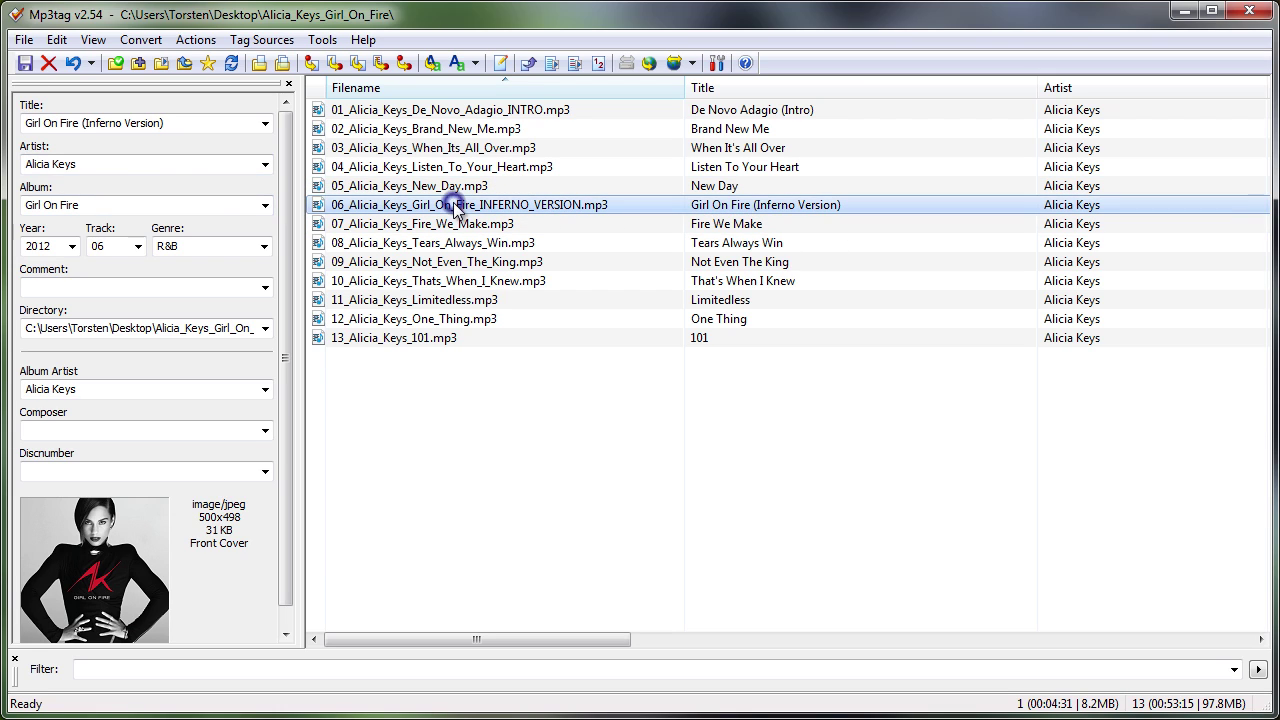
{"action": "left_click", "coordinate": [166, 123]}
{"action": "left_click", "coordinate": [181, 123]}
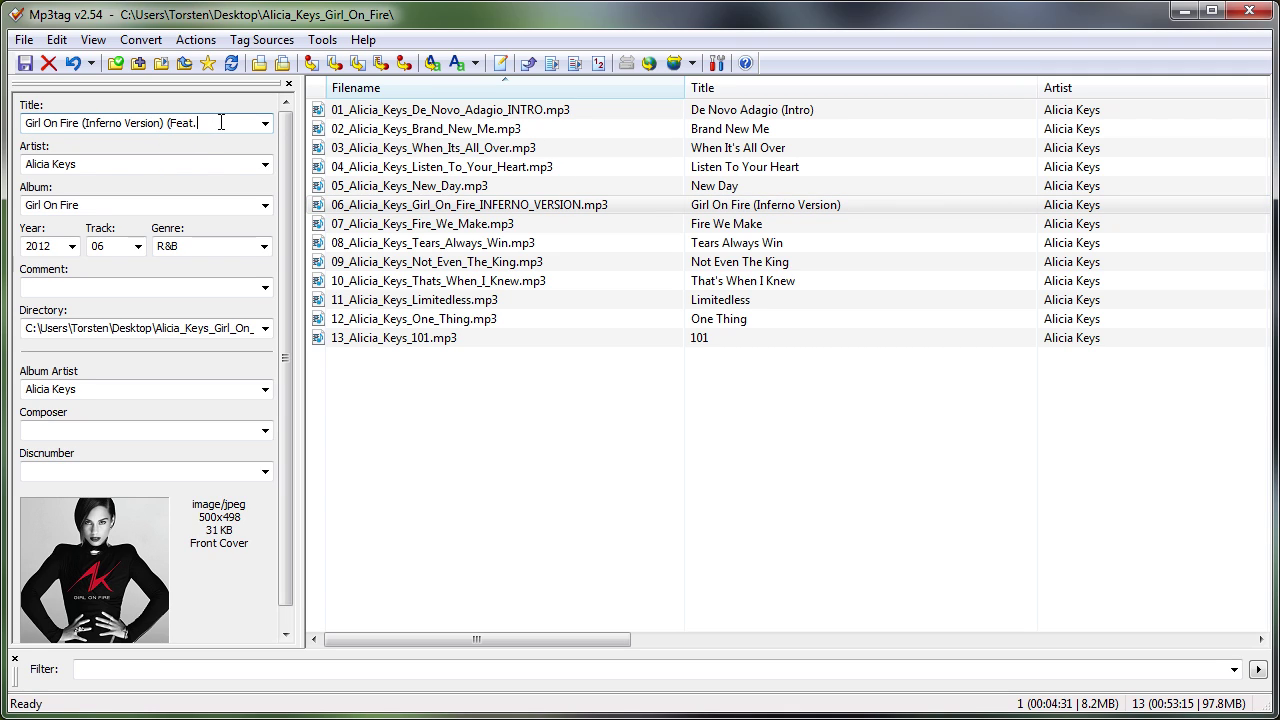
{"action": "type", "text": "(Feat. Nicki M"}
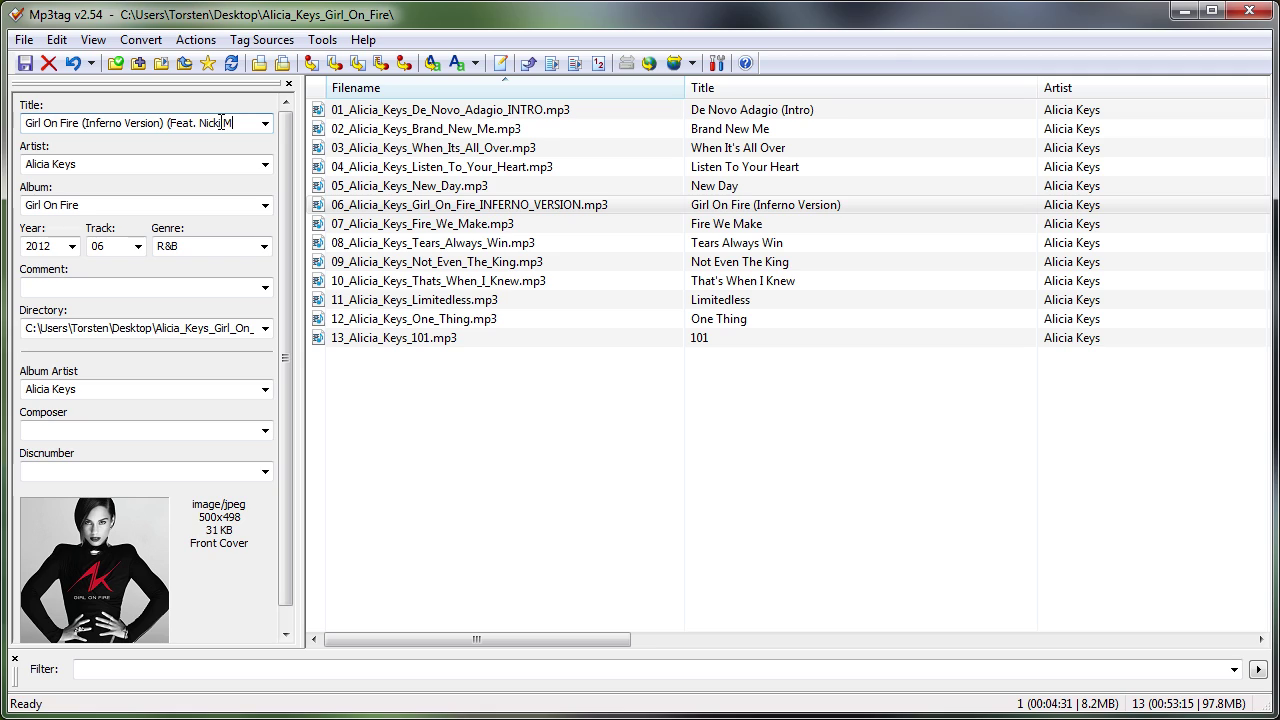
{"action": "type", "text": "inaj"}
{"action": "type", "text": ")"}
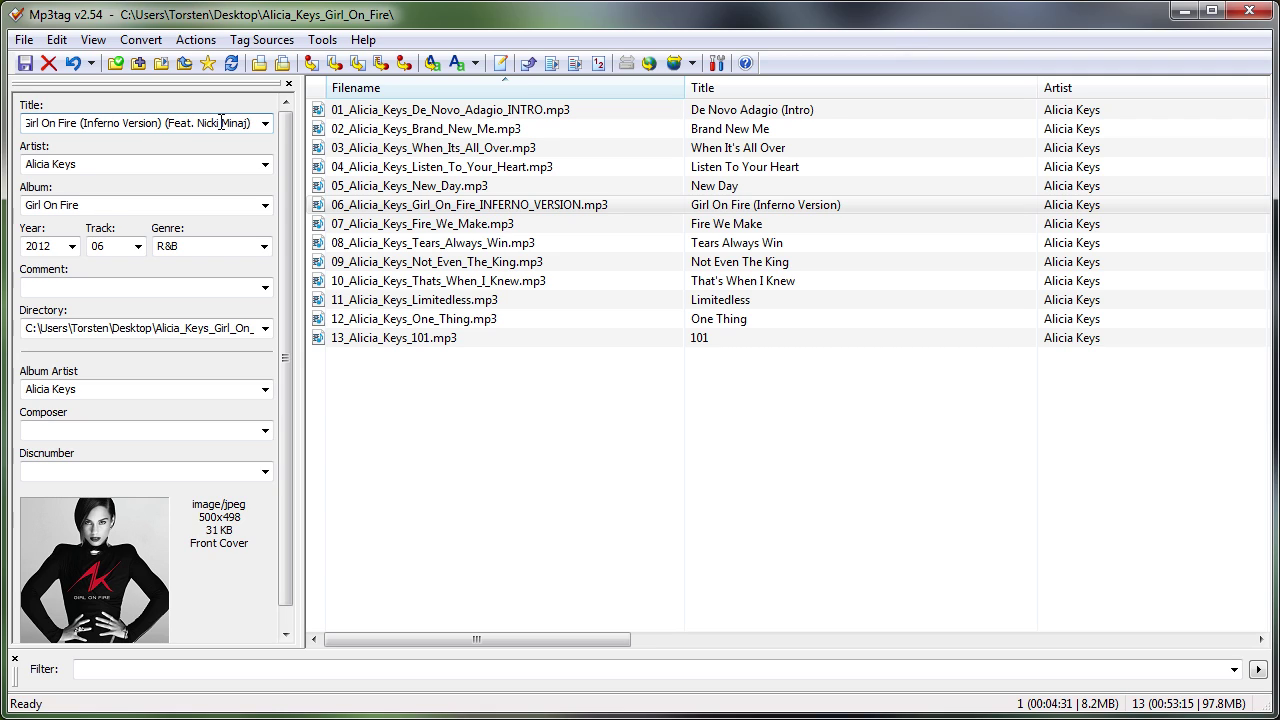
{"action": "left_click", "coordinate": [25, 63]}
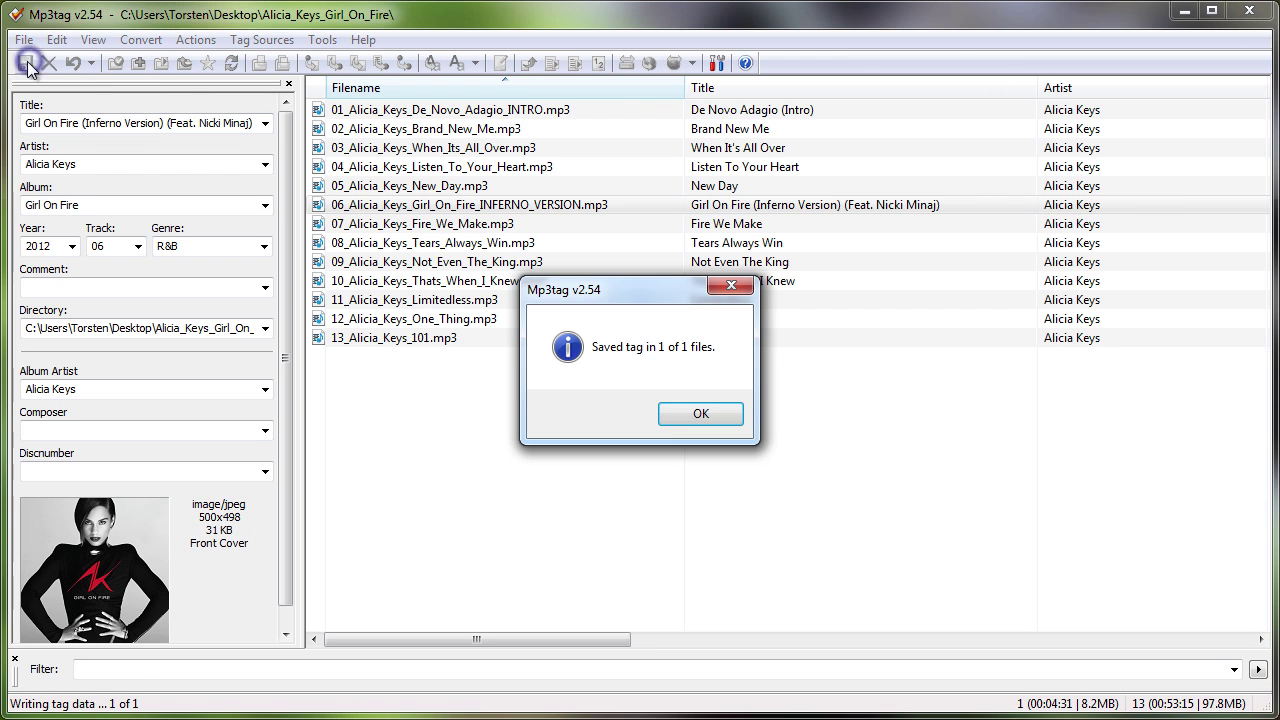
{"action": "left_click", "coordinate": [700, 413]}
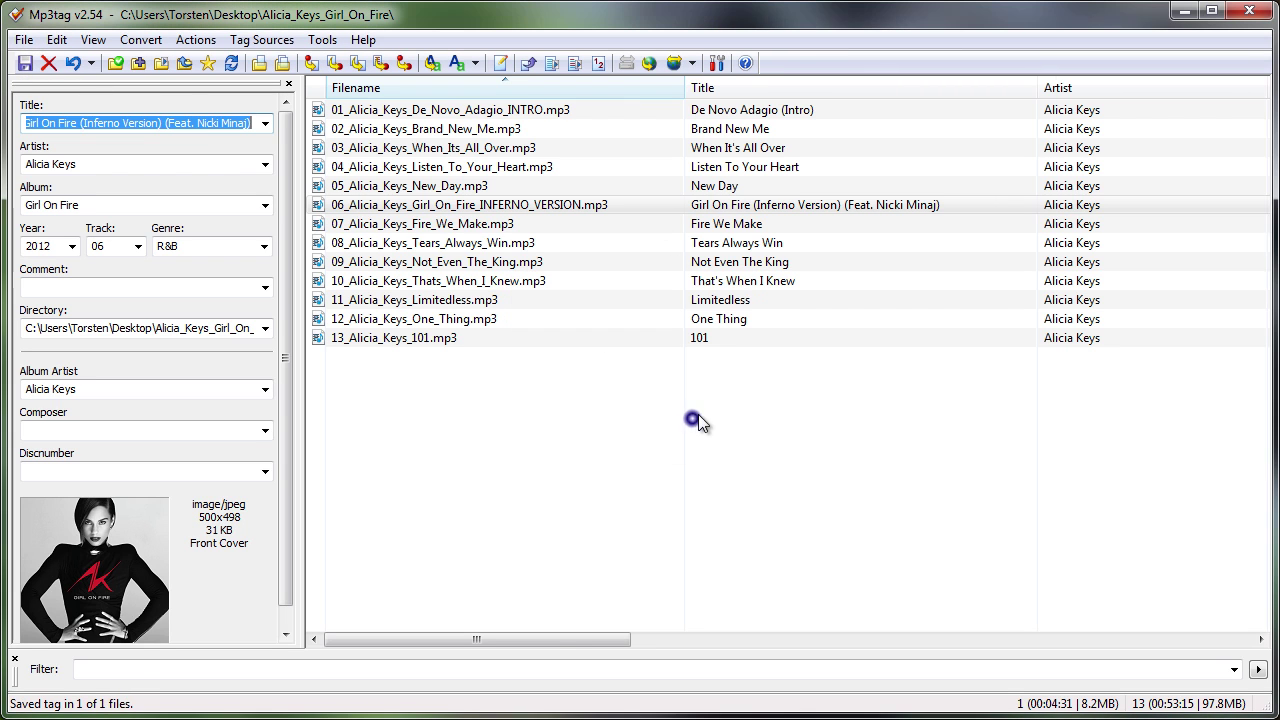
Close Mp3tag and delete every track from the SAM playlist
{"action": "left_click", "coordinate": [1248, 12]}
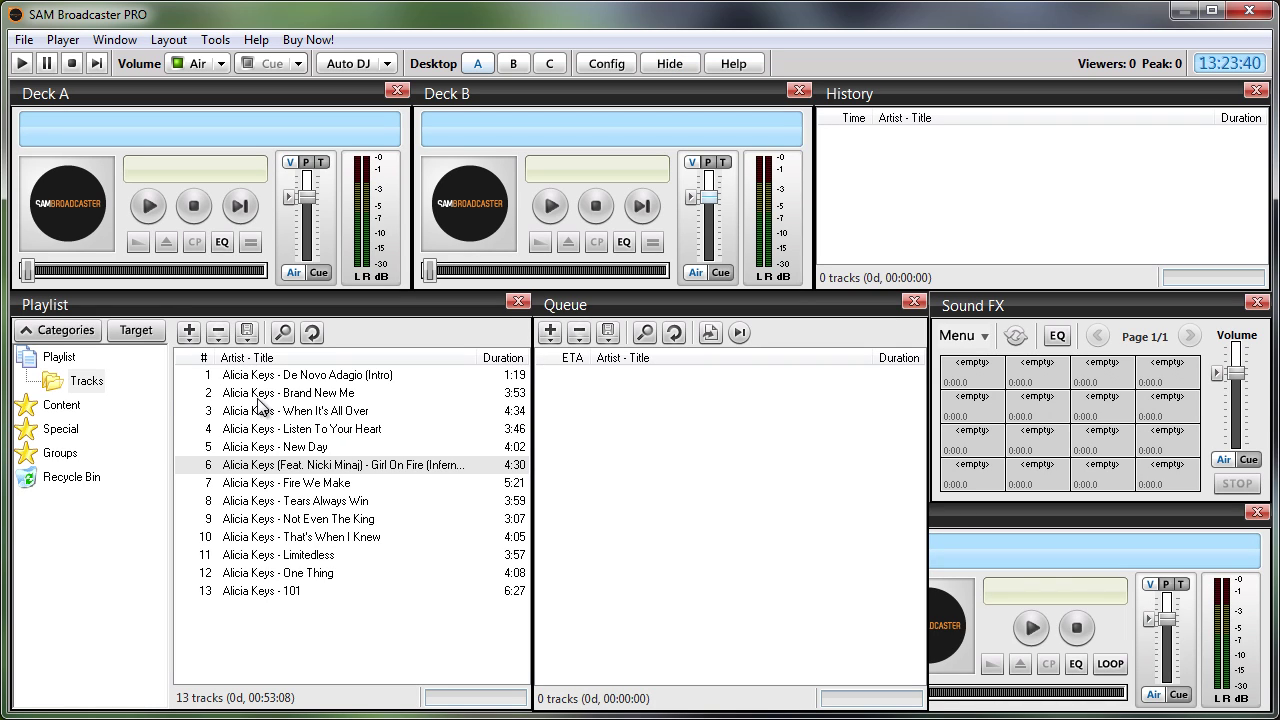
{"action": "left_click", "coordinate": [258, 396]}
{"action": "key", "text": "ctrl+a"}
{"action": "key", "text": "Delete"}
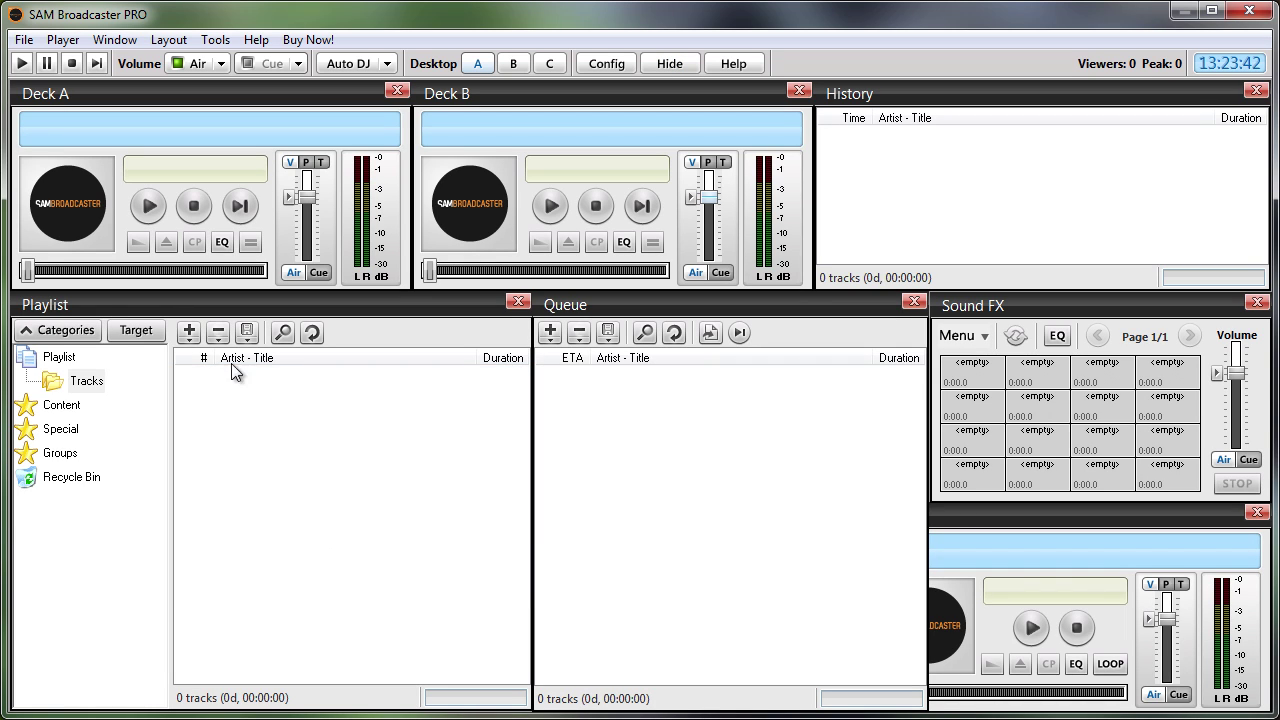
Re-add the Alicia_Keys_Girl_On_Fire folder to the playlist and refresh it
{"action": "left_click", "coordinate": [189, 332]}
{"action": "left_click", "coordinate": [222, 358]}
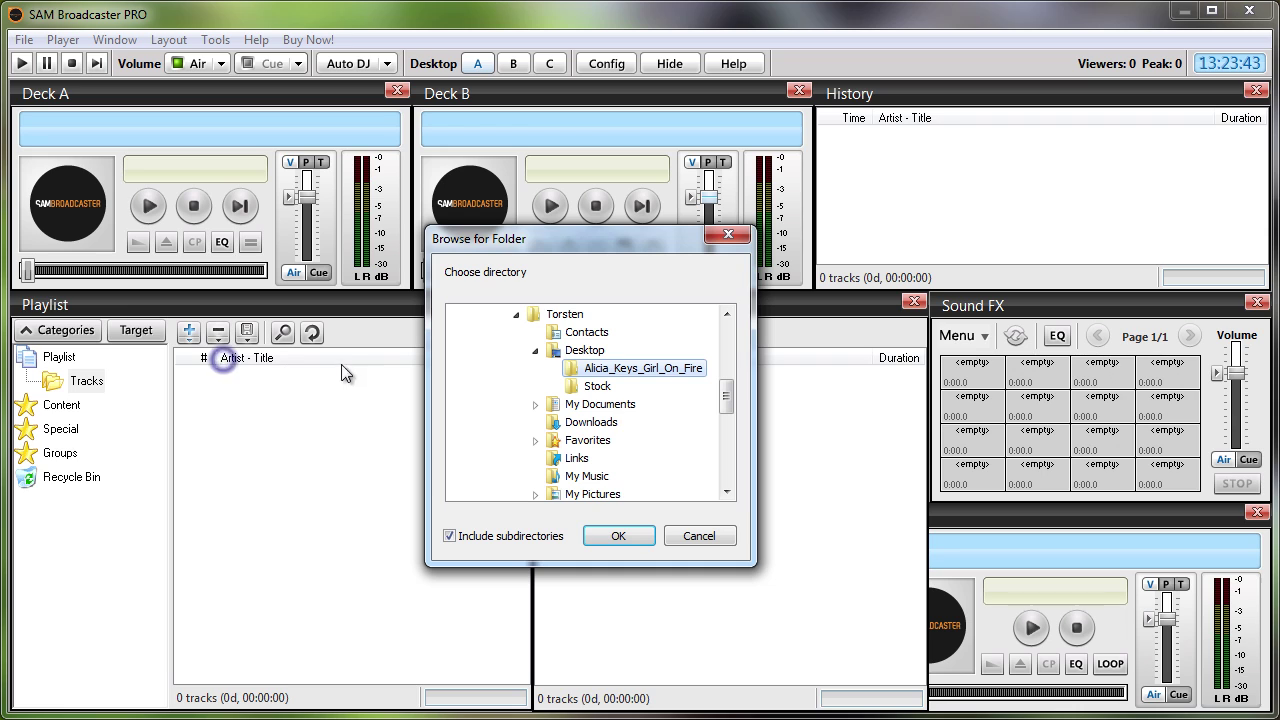
{"action": "left_click", "coordinate": [622, 370]}
{"action": "left_click", "coordinate": [618, 536]}
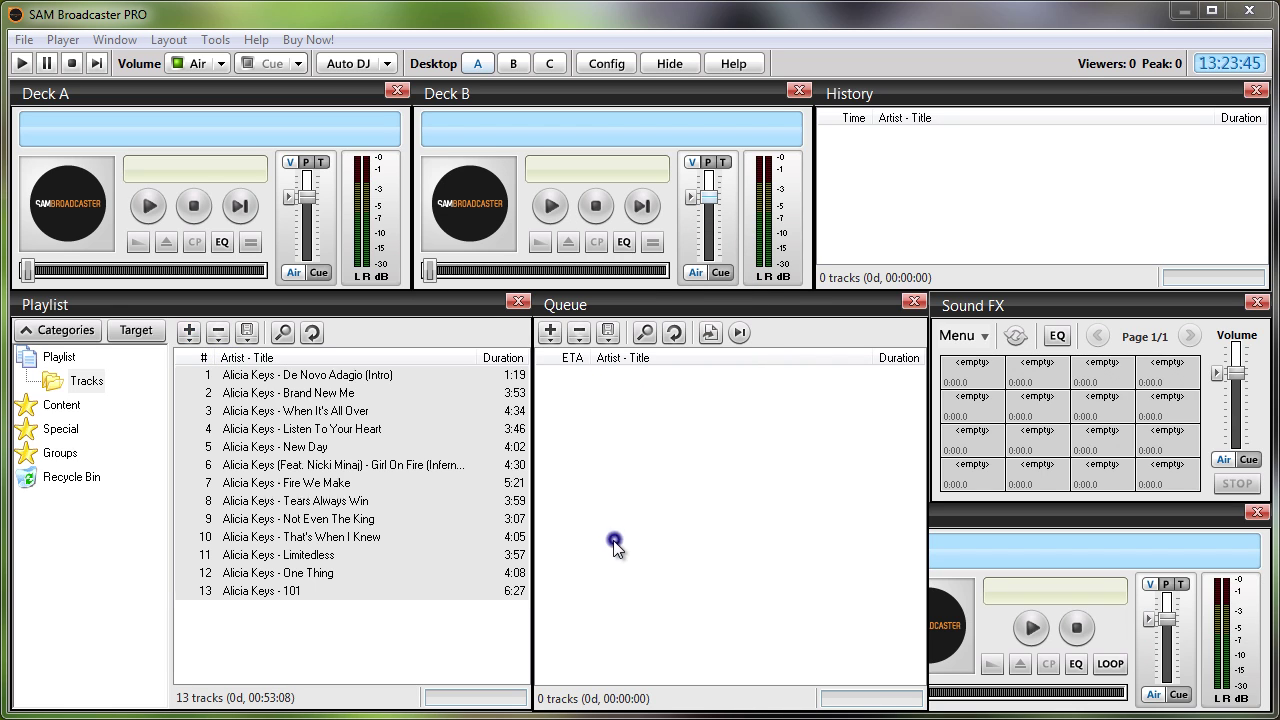
{"action": "left_click", "coordinate": [300, 466]}
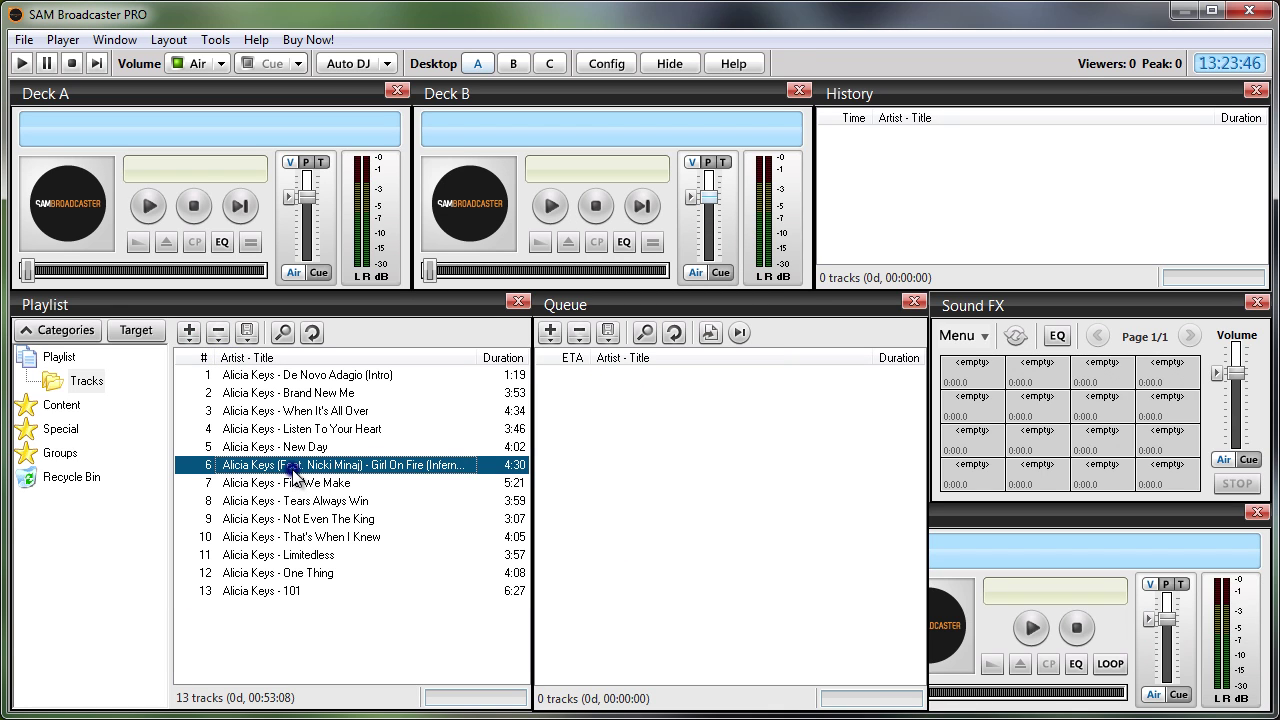
{"action": "left_click", "coordinate": [312, 332]}
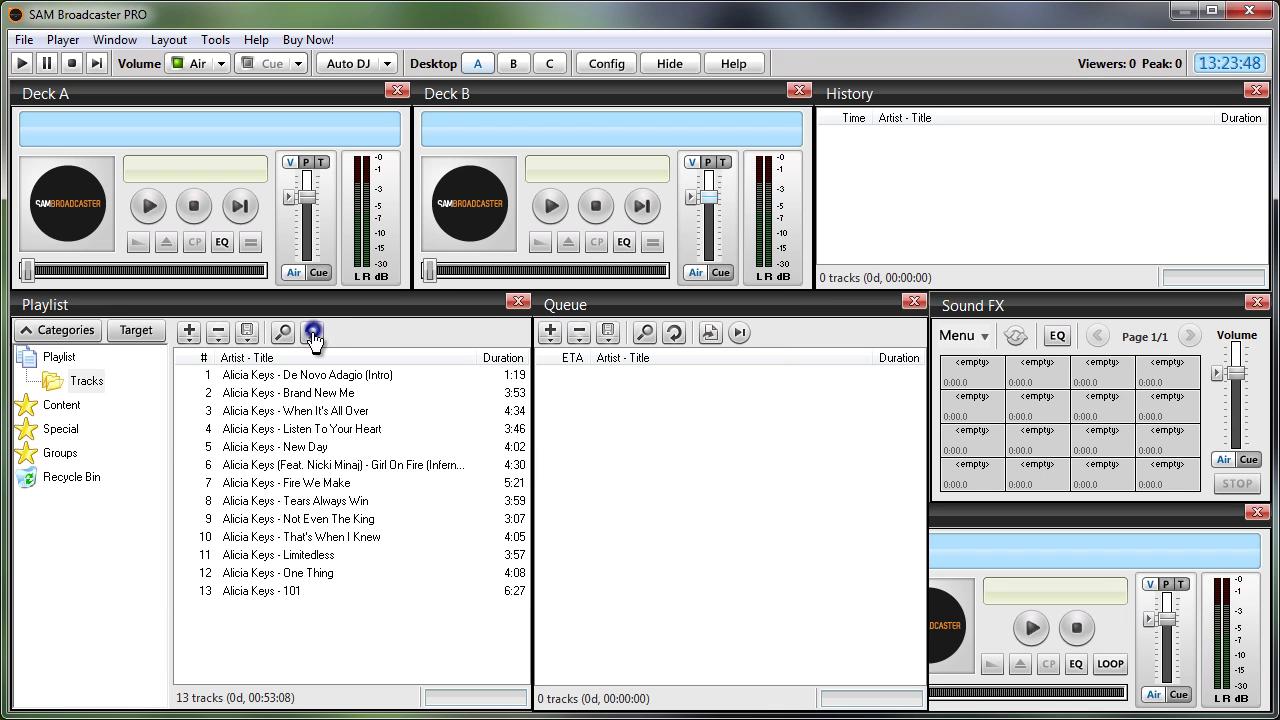
{"action": "left_click", "coordinate": [295, 467]}
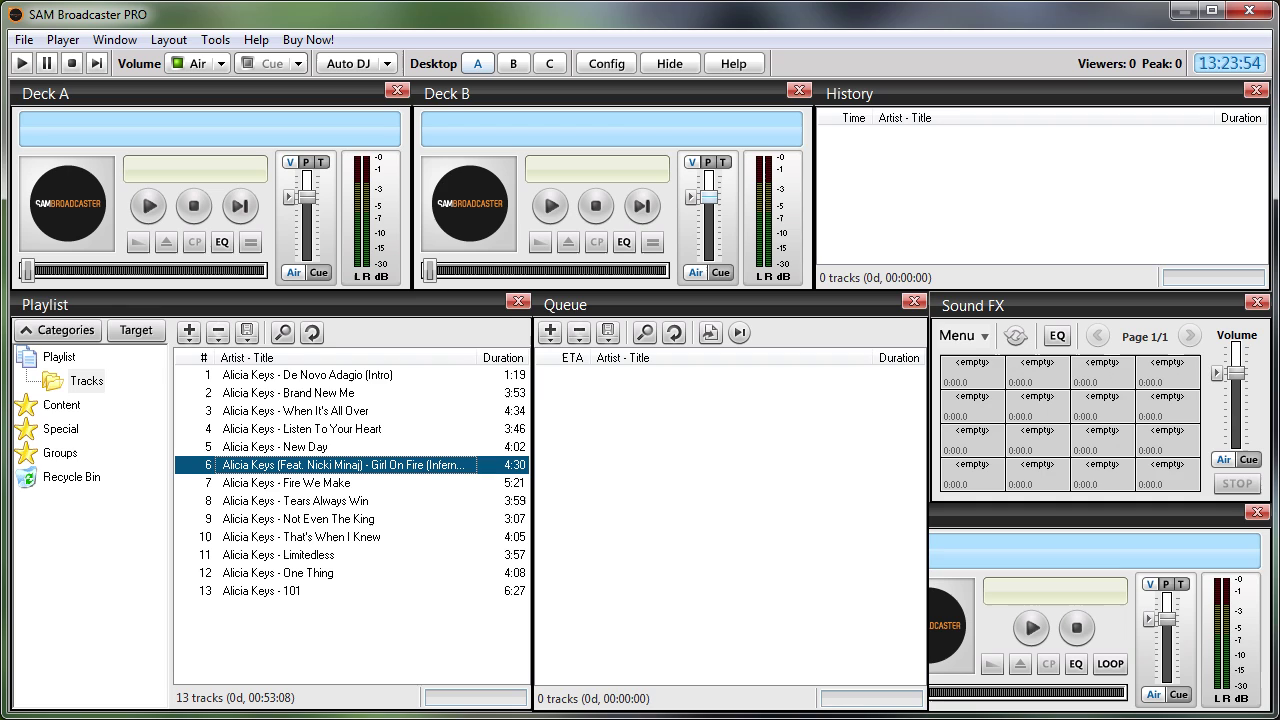
Change track 6's artist to Alicia Keys in Song information, save the tag, and refresh the playlist
{"action": "right_click", "coordinate": [278, 471]}
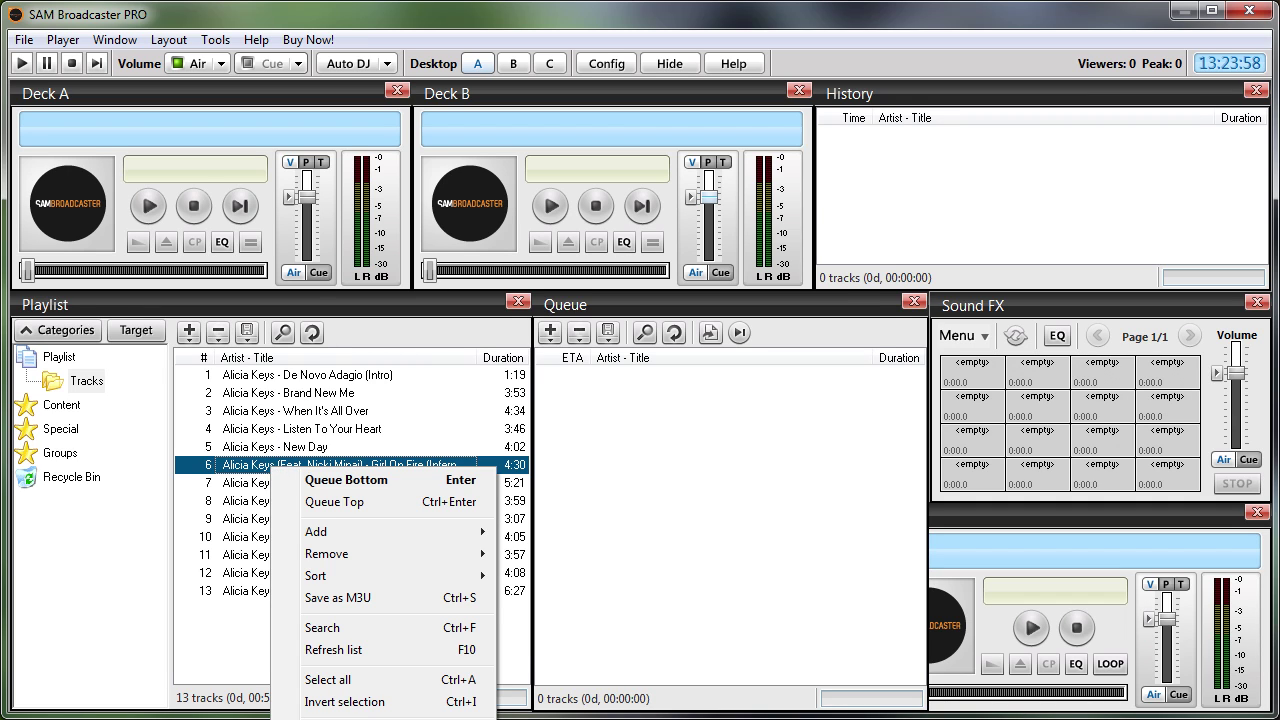
{"action": "left_click", "coordinate": [360, 716]}
{"action": "left_click", "coordinate": [550, 257]}
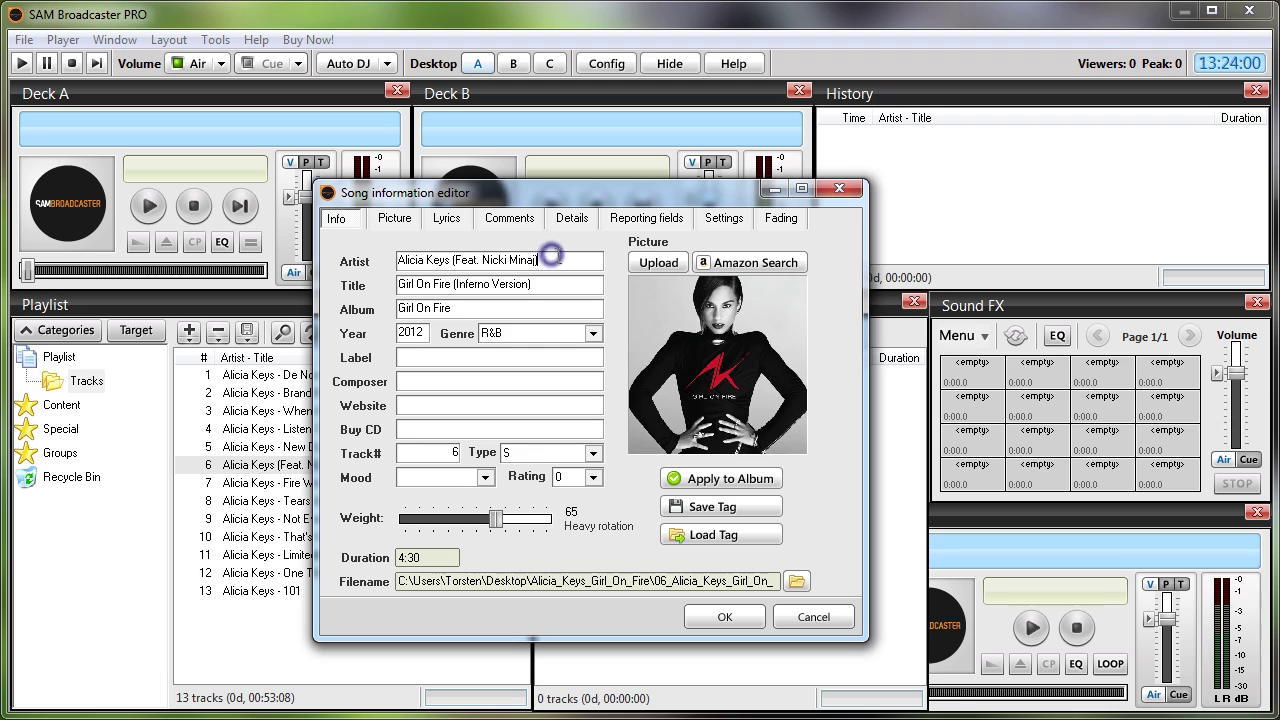
{"action": "key", "text": "BackSpace"}
{"action": "key", "text": "BackSpace"}
{"action": "key", "text": "BackSpace"}
{"action": "key", "text": "BackSpace"}
{"action": "key", "text": "BackSpace"}
{"action": "key", "text": "BackSpace"}
{"action": "key", "text": "BackSpace"}
{"action": "key", "text": "BackSpace"}
{"action": "key", "text": "BackSpace"}
{"action": "key", "text": "BackSpace"}
{"action": "key", "text": "BackSpace"}
{"action": "key", "text": "BackSpace"}
{"action": "key", "text": "BackSpace"}
{"action": "key", "text": "BackSpace"}
{"action": "key", "text": "BackSpace"}
{"action": "key", "text": "BackSpace"}
{"action": "key", "text": "BackSpace"}
{"action": "key", "text": "BackSpace"}
{"action": "key", "text": "BackSpace"}
{"action": "key", "text": "BackSpace"}
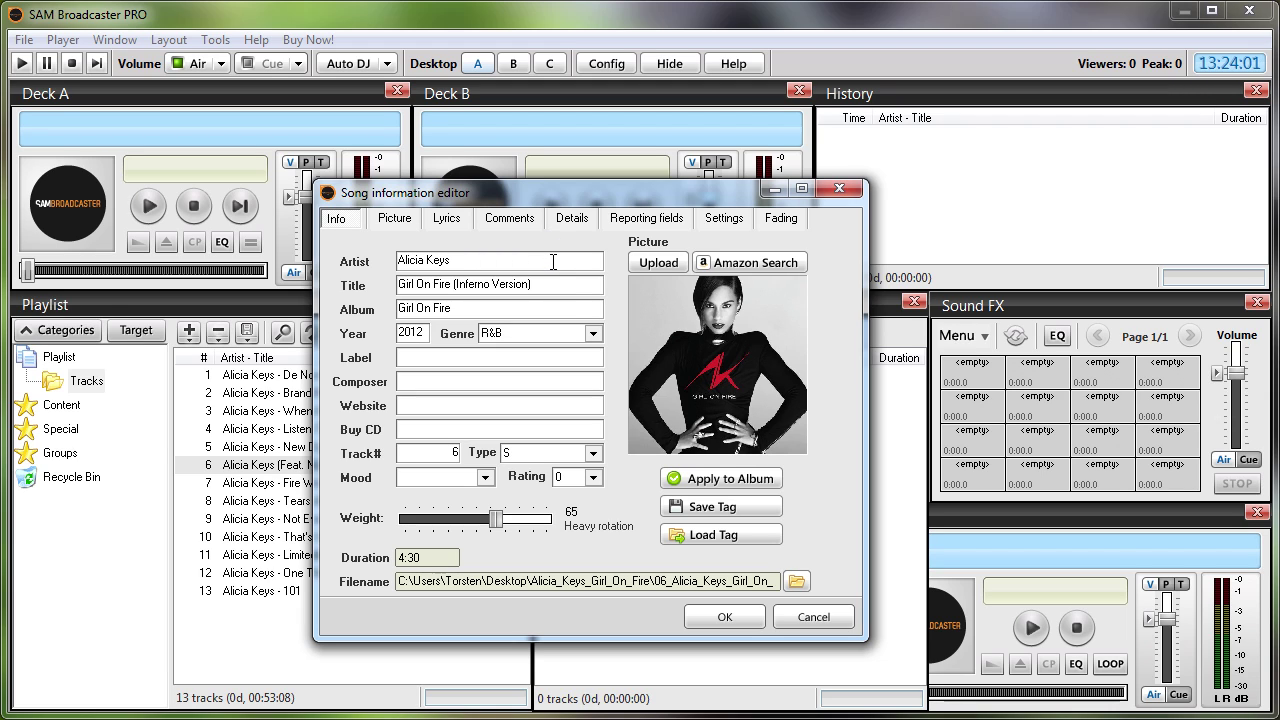
{"action": "left_click", "coordinate": [712, 507]}
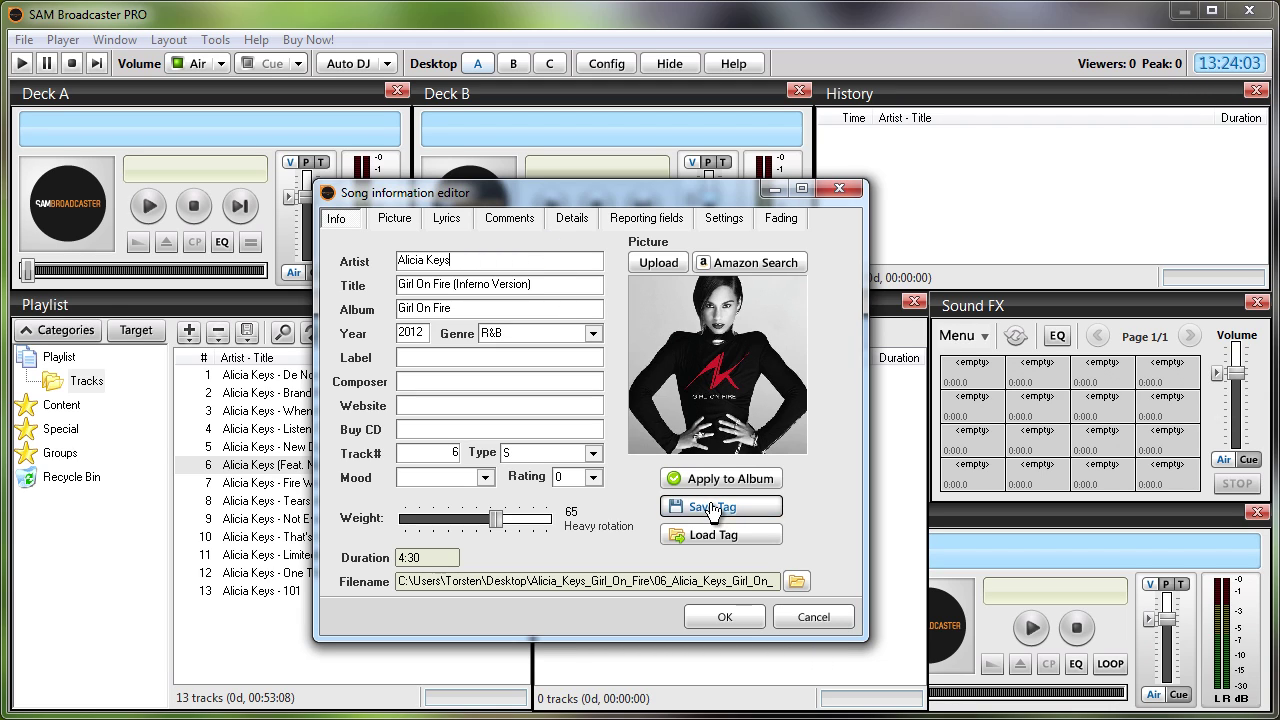
{"action": "left_click", "coordinate": [724, 617]}
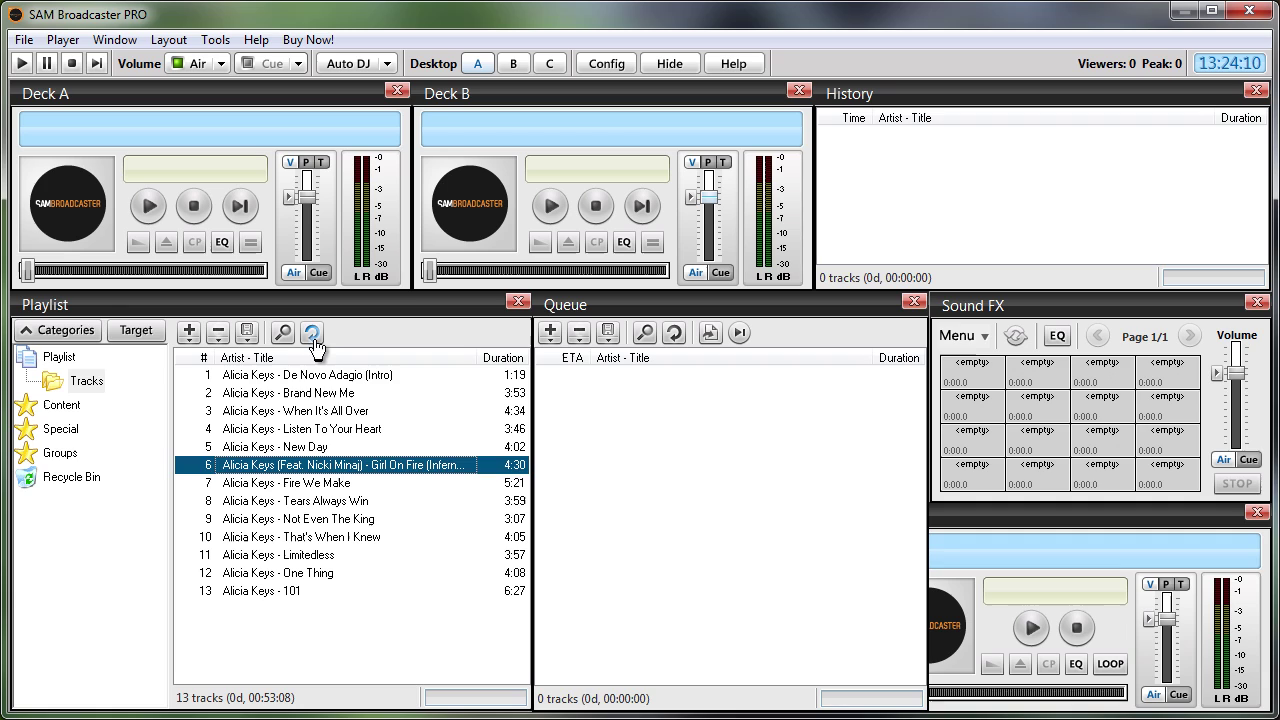
{"action": "left_click", "coordinate": [313, 341]}
{"action": "left_click", "coordinate": [292, 466]}
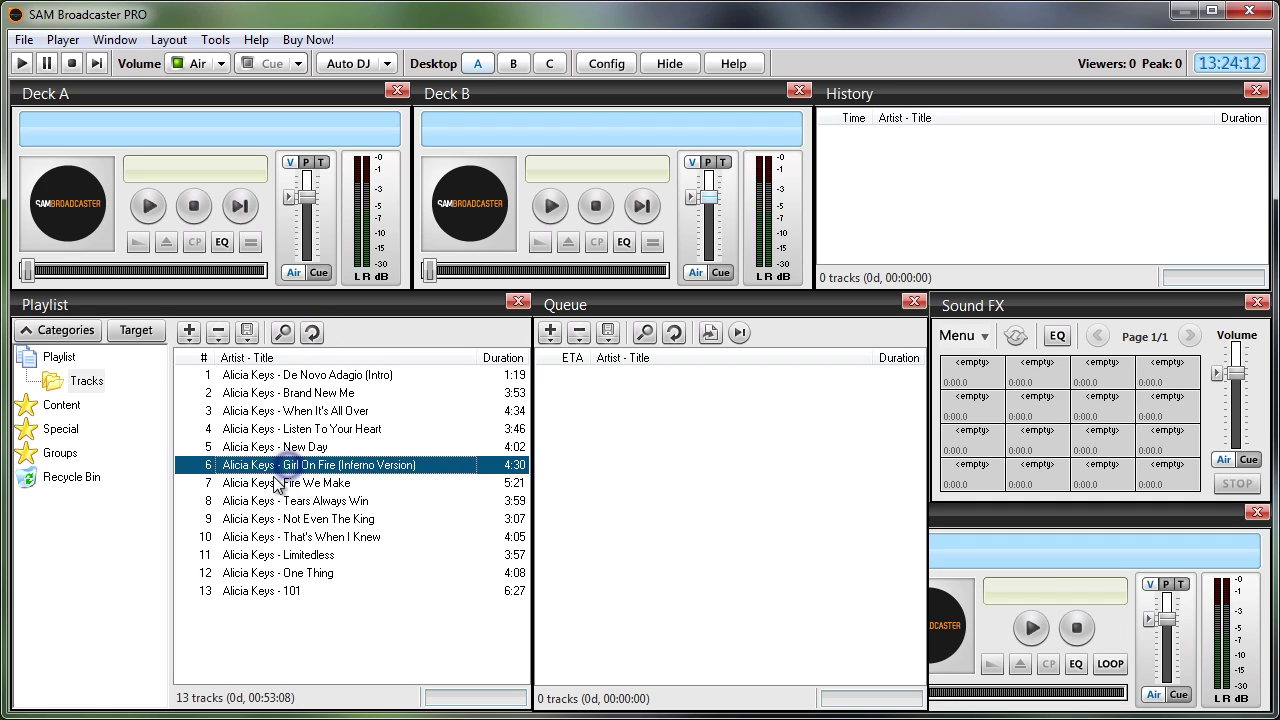
{"action": "left_click", "coordinate": [262, 375]}
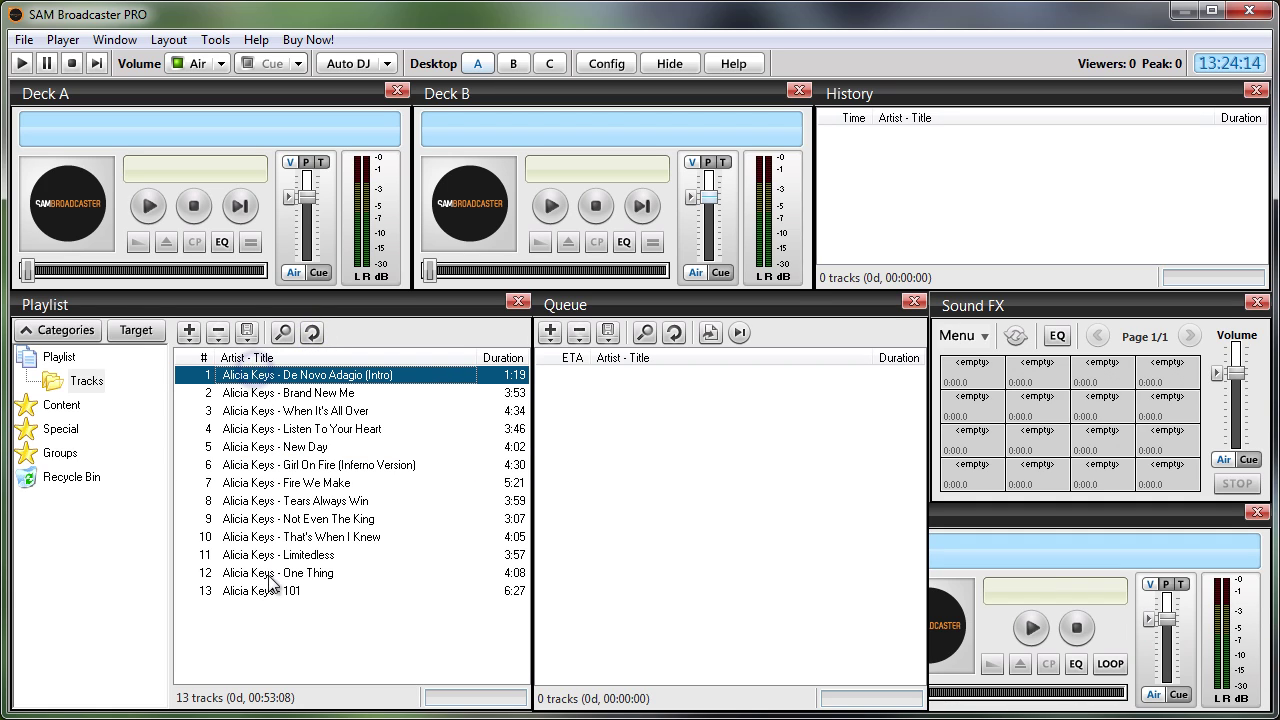